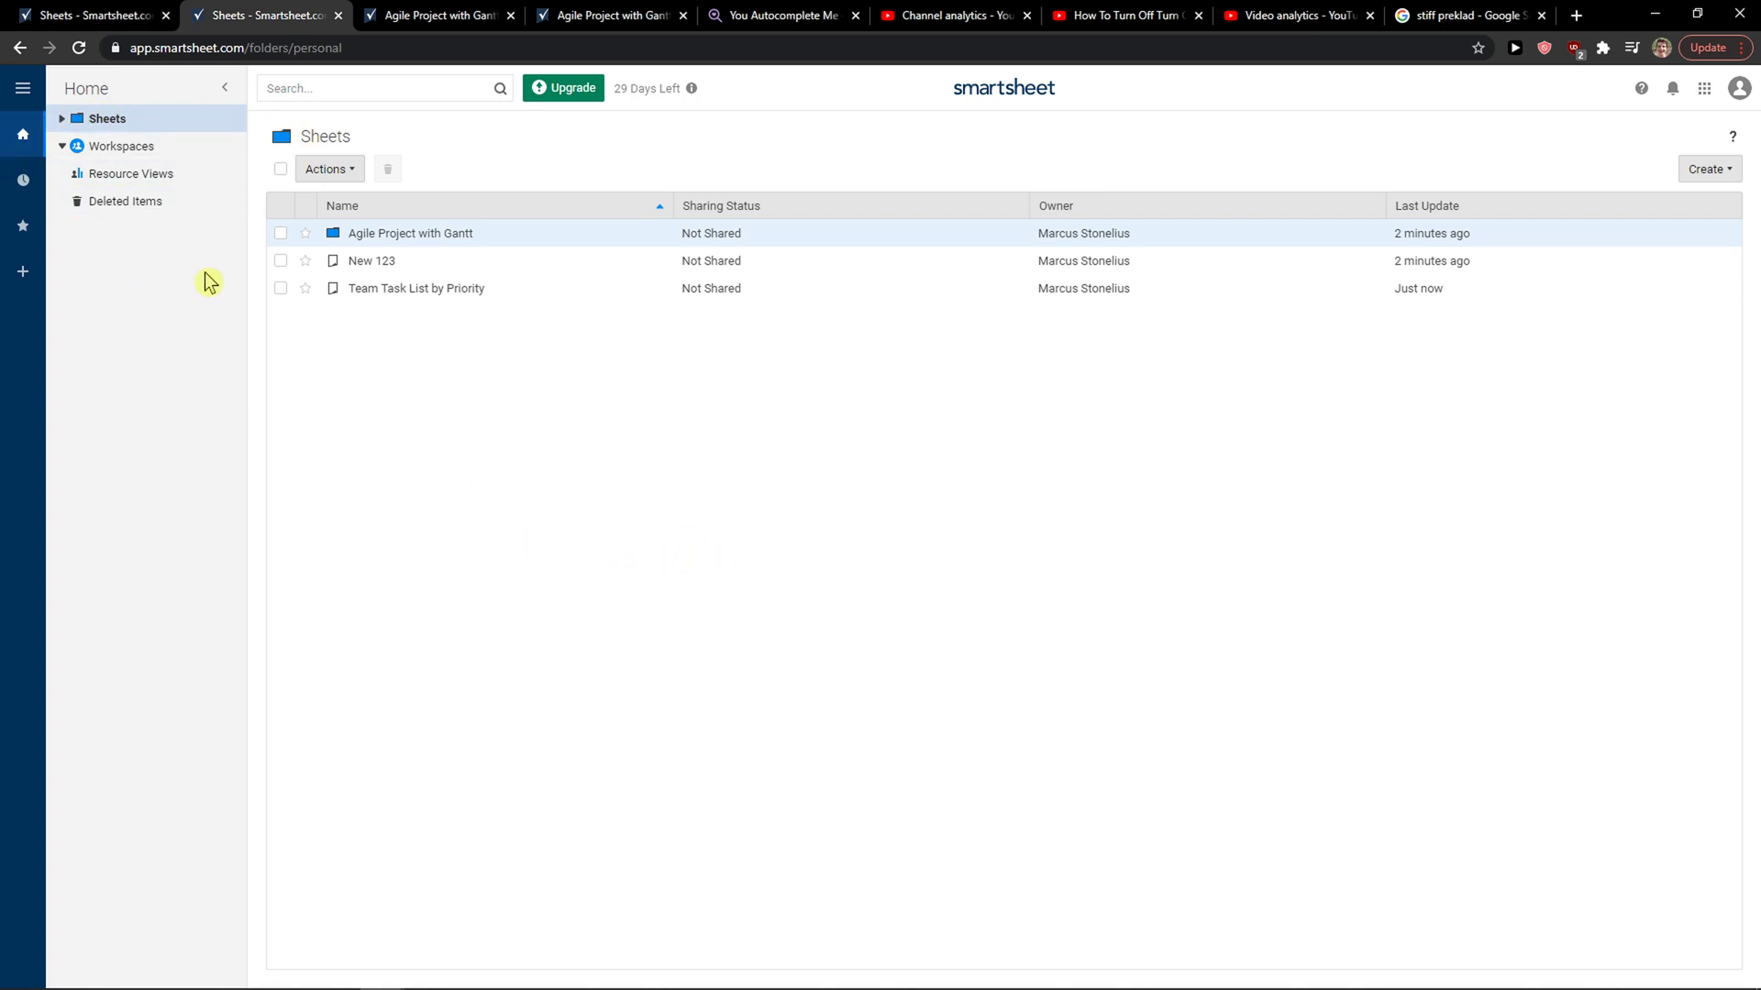
Expand the Create menu on the Sheets home to list new item types.
click(1707, 168)
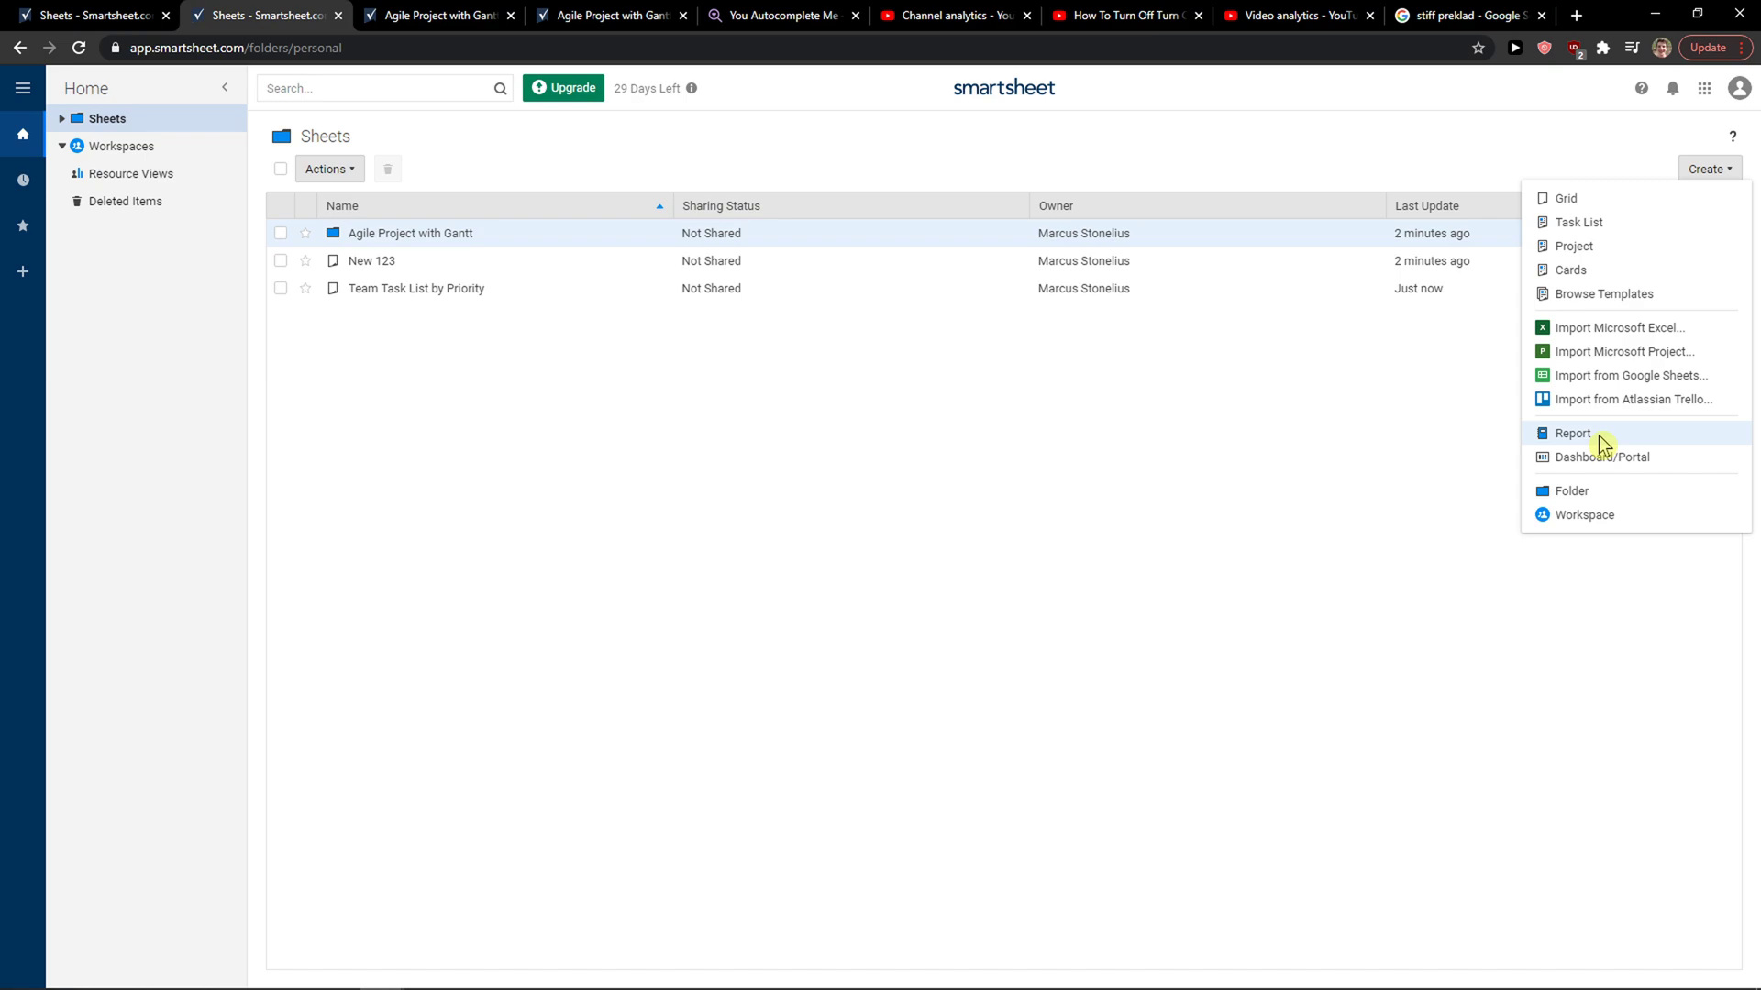
Create a row report named 'New report' from the Create menu.
click(1573, 434)
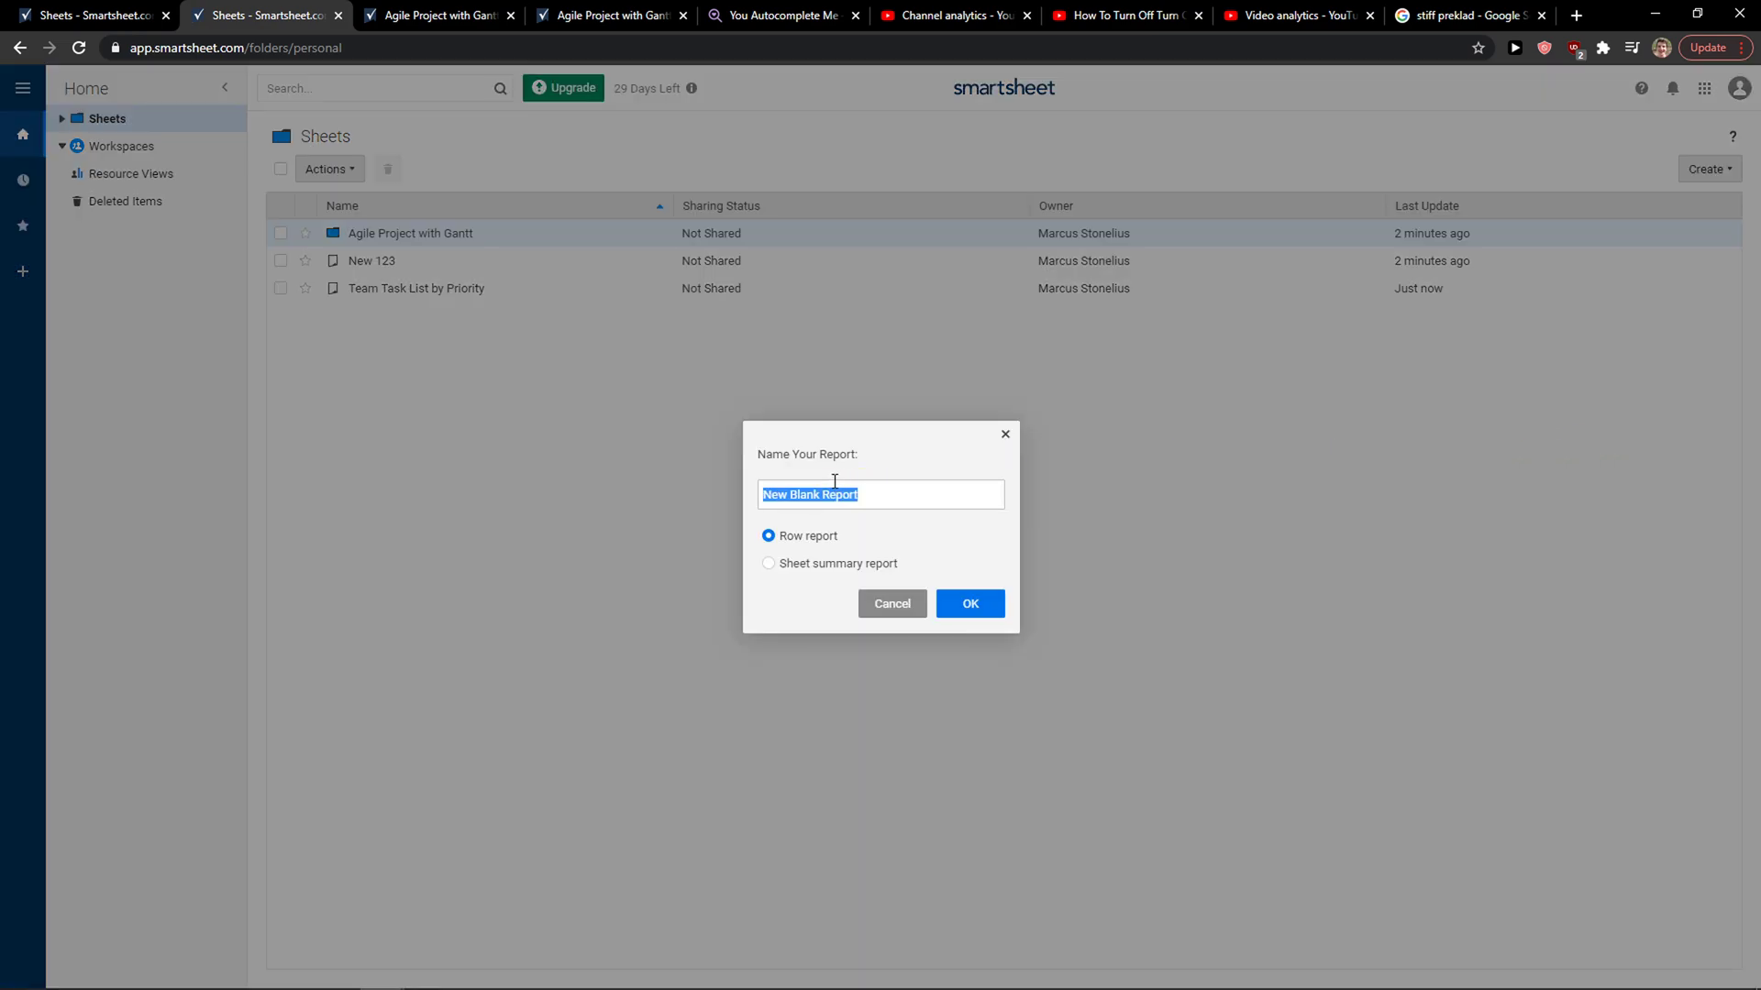
text(Bl)
key(BackSpace)
text(New e)
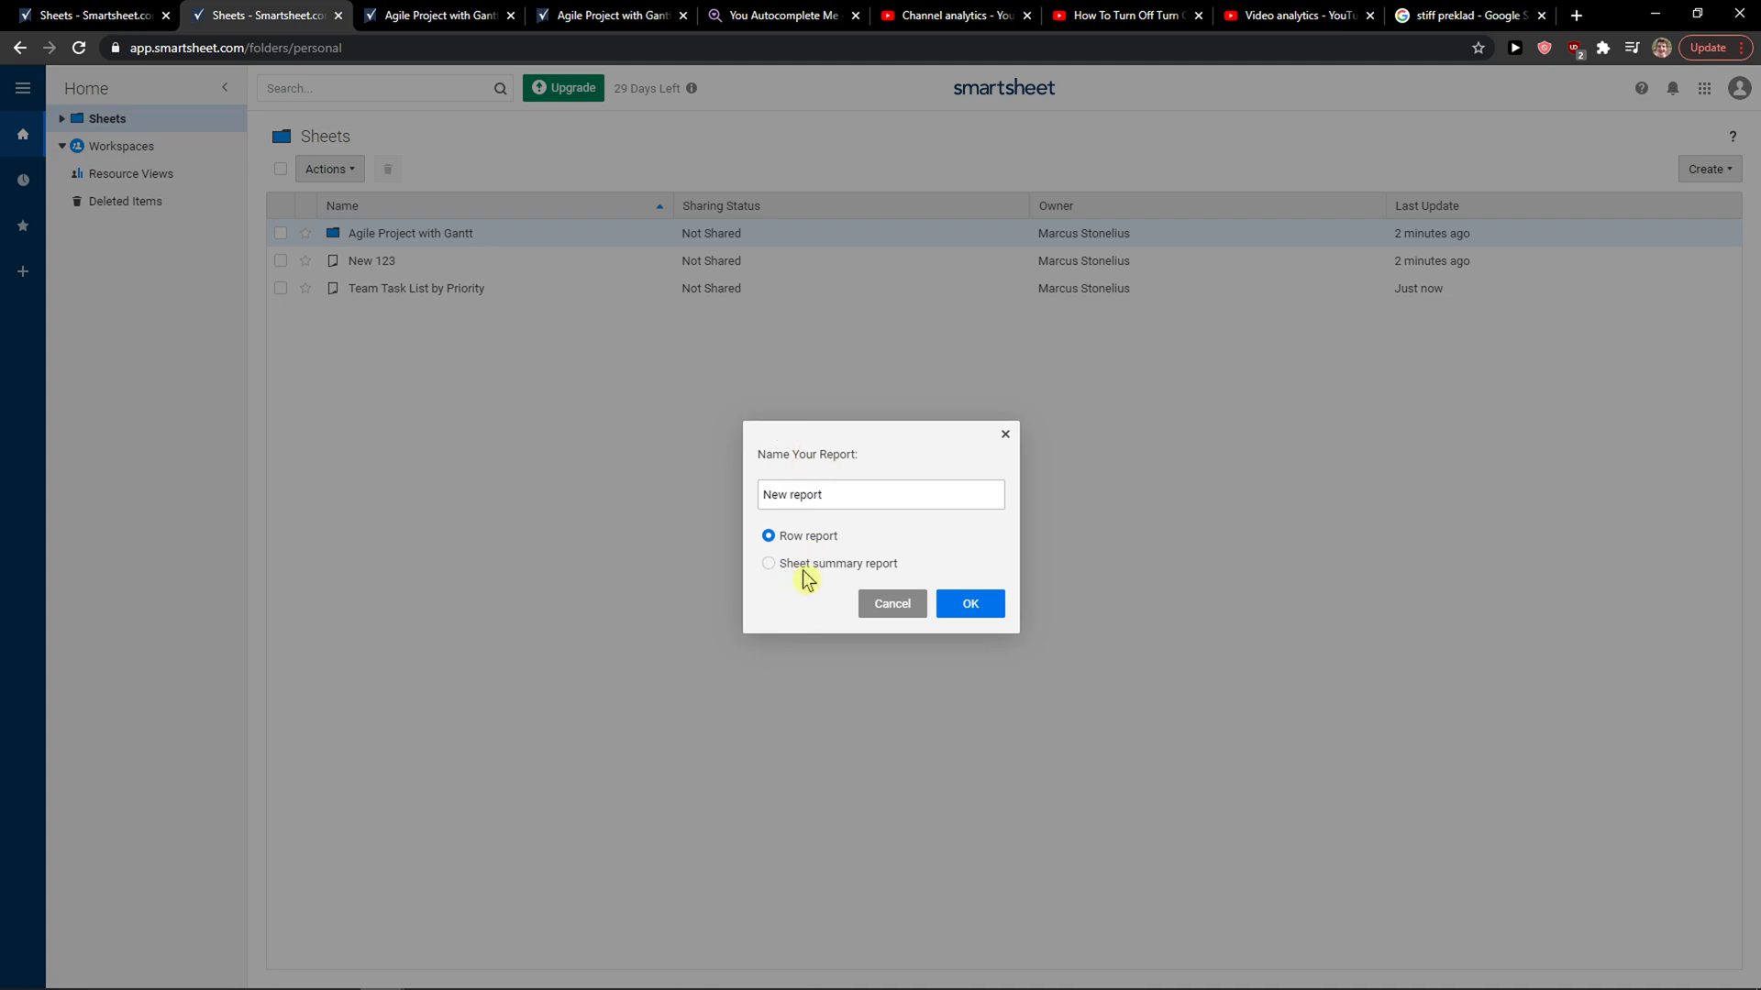
click(944, 614)
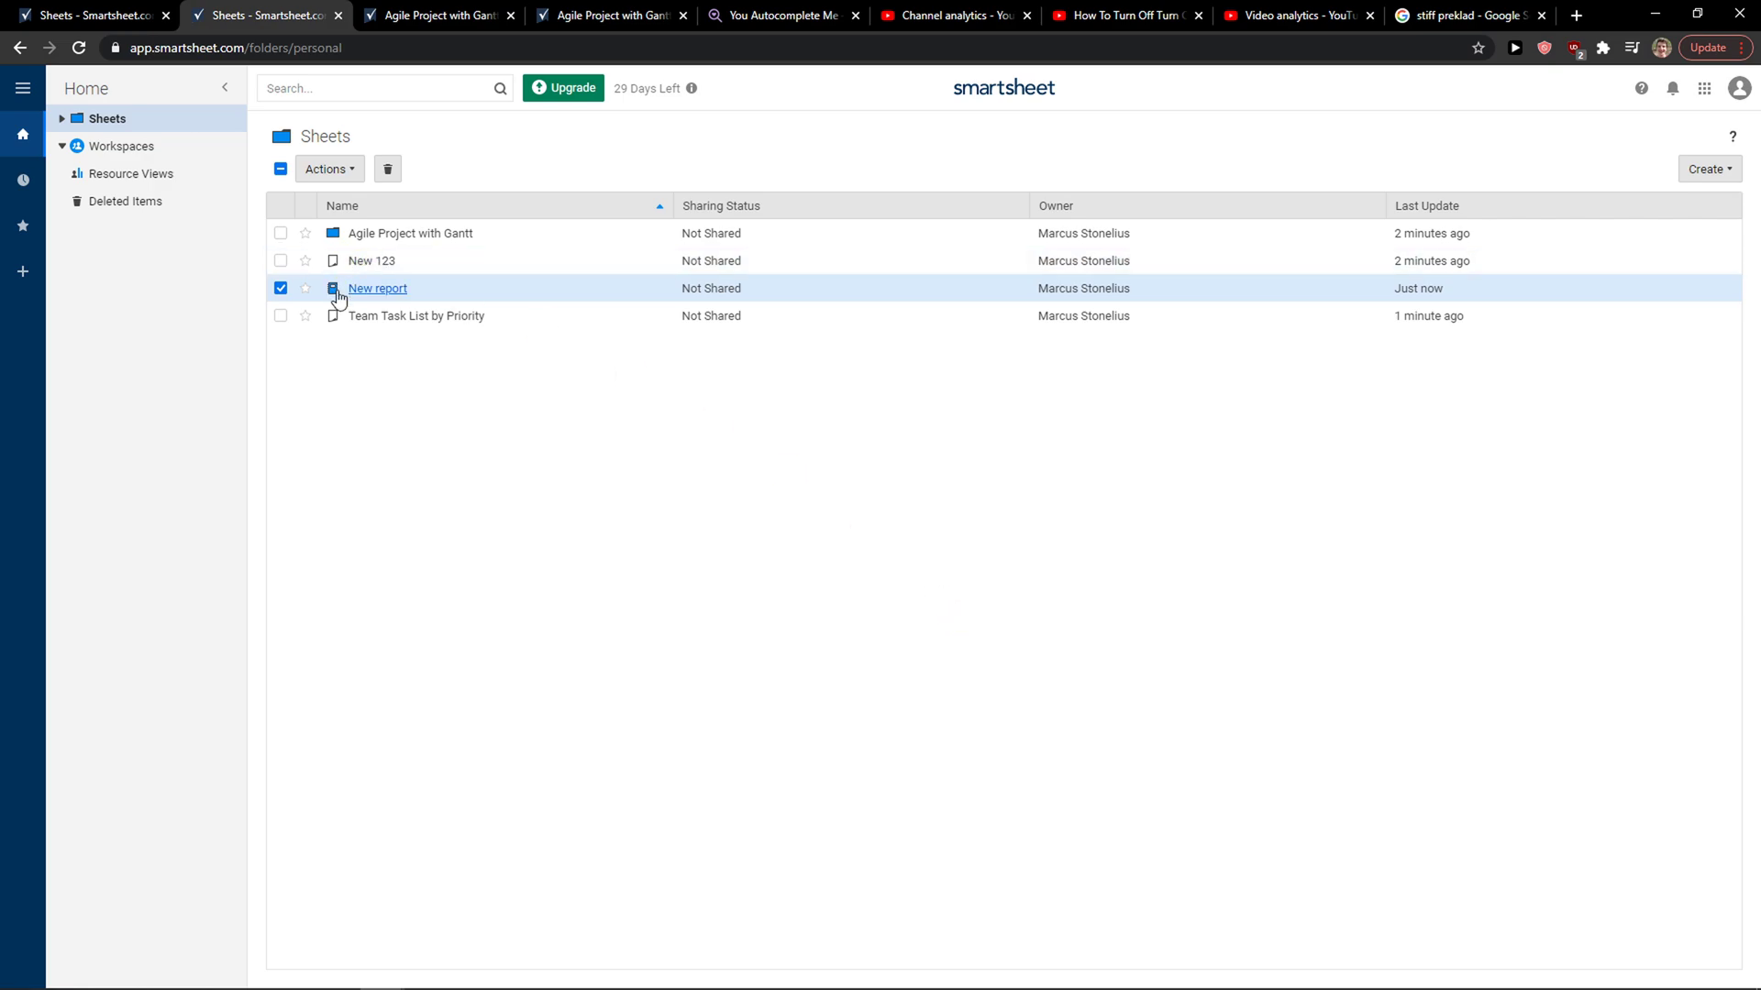
Enter the New report builder and dismiss its tips panel.
click(378, 289)
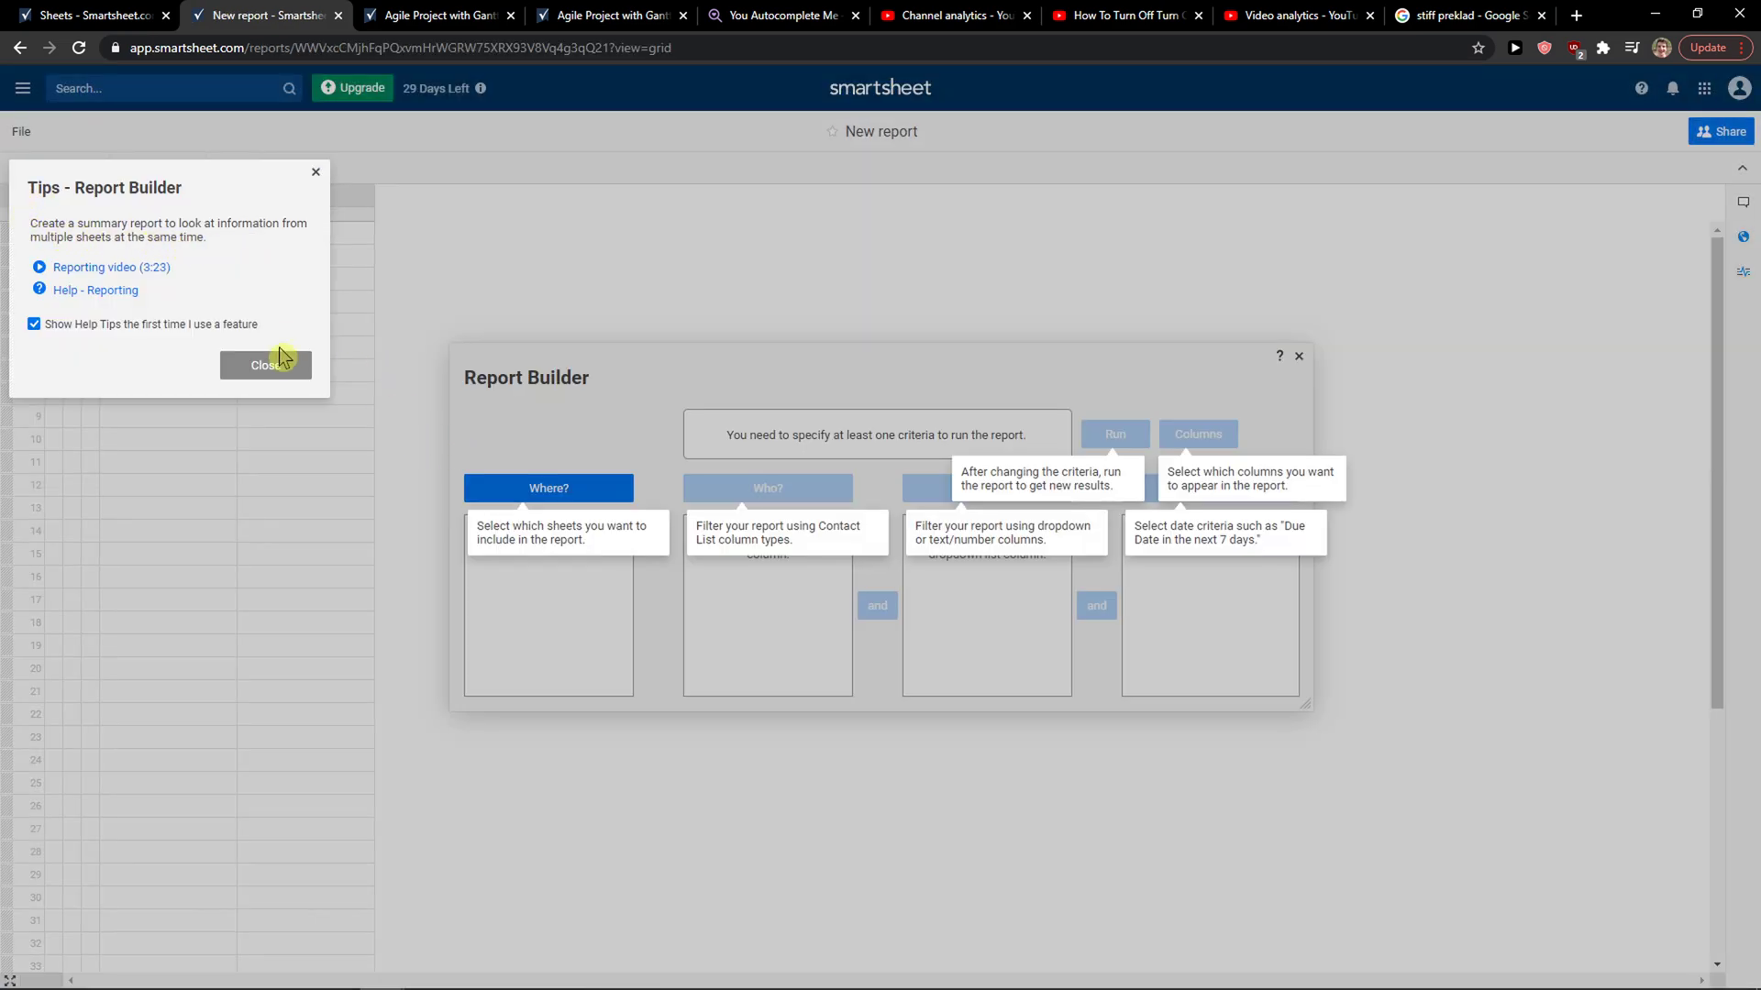
click(270, 367)
Scope the report to the Team Task List by Priority sheet only, leaving New 123 out.
click(610, 496)
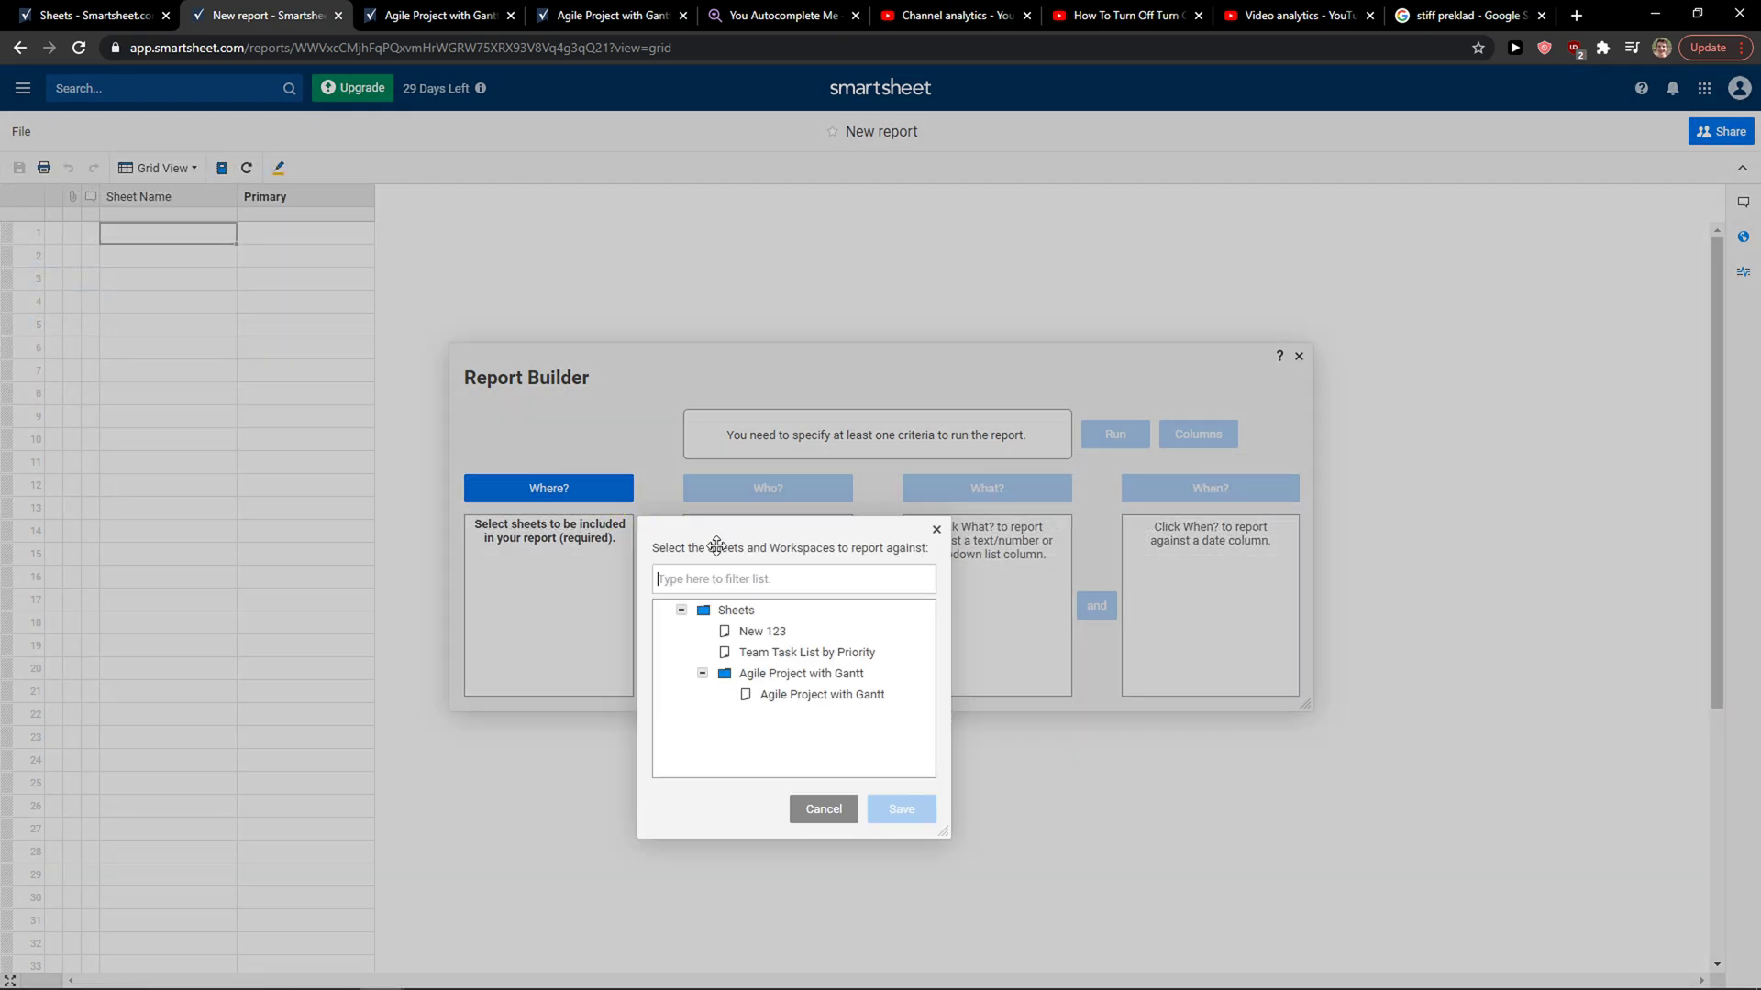
click(764, 653)
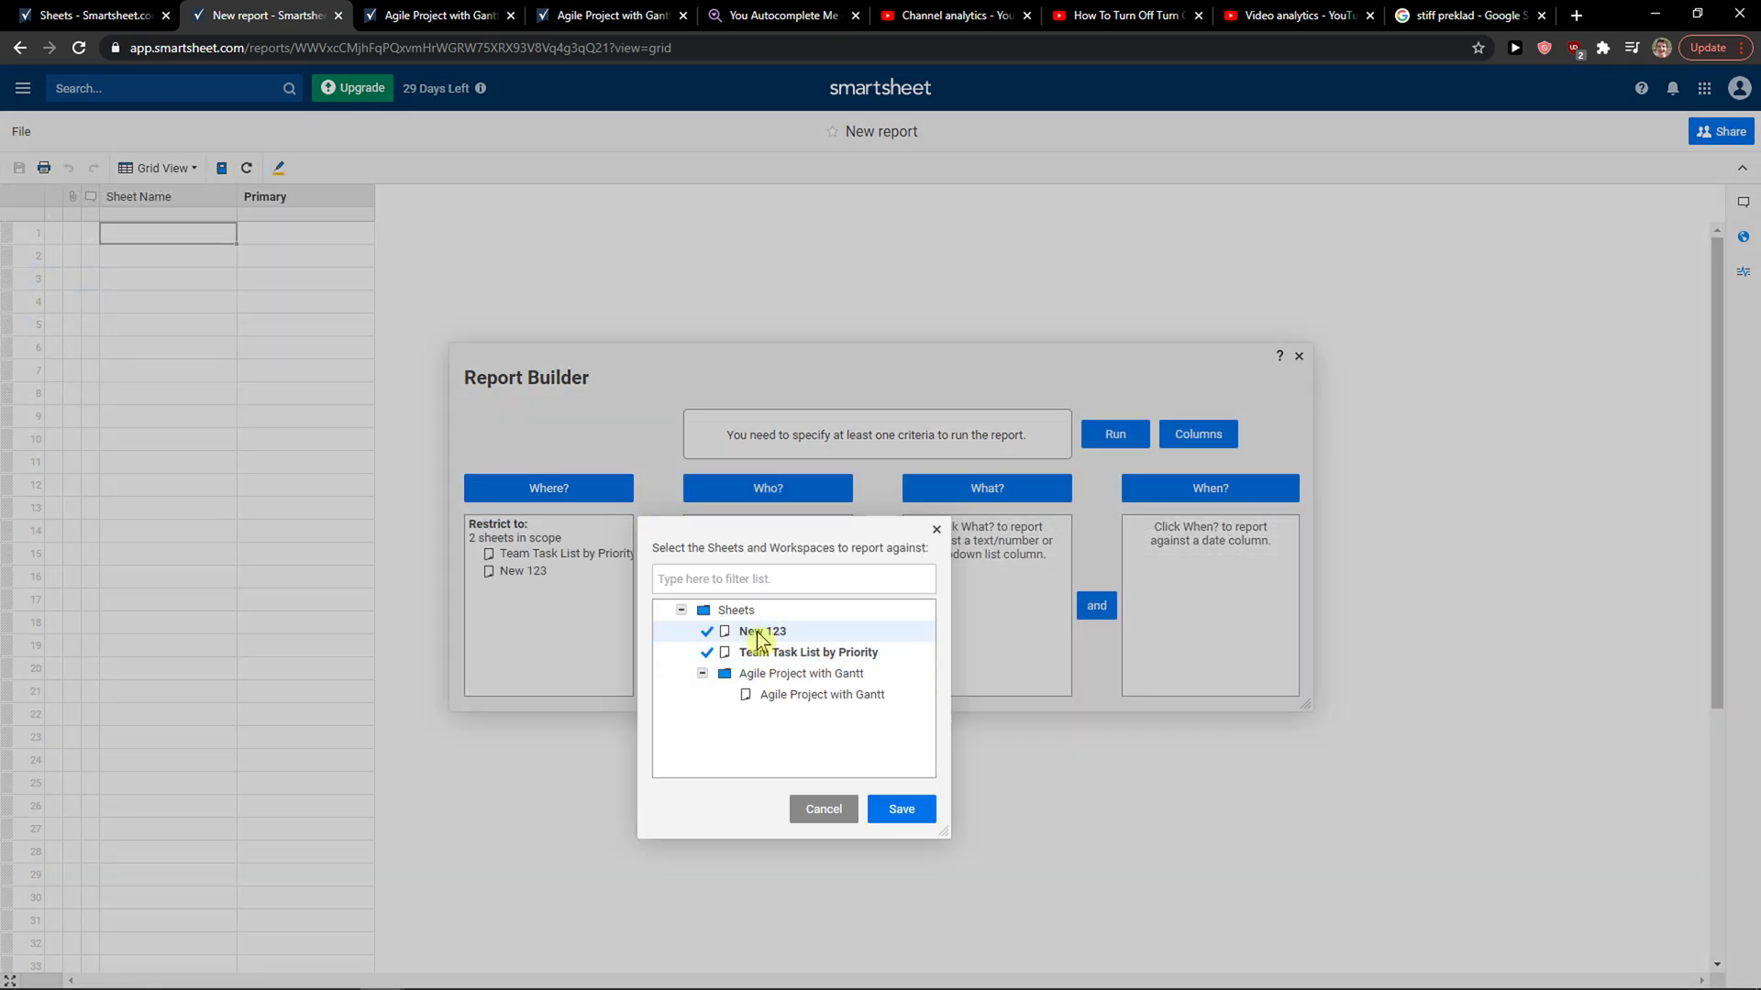
click(733, 653)
click(727, 654)
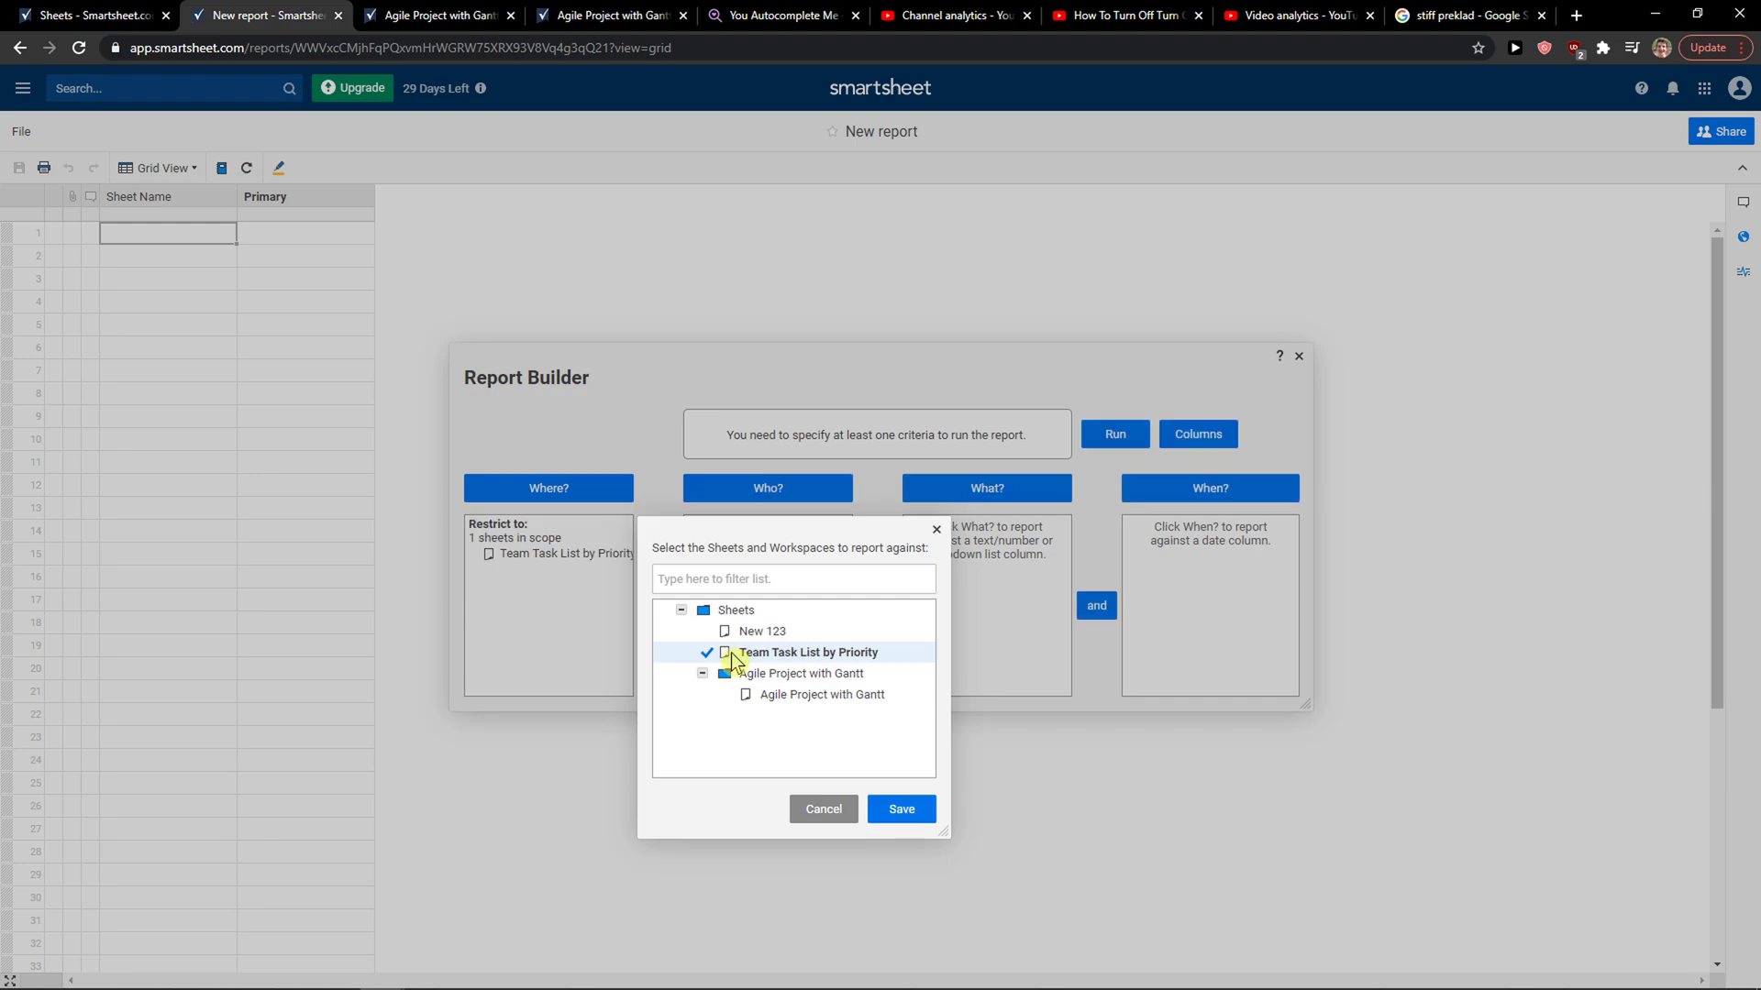
click(897, 812)
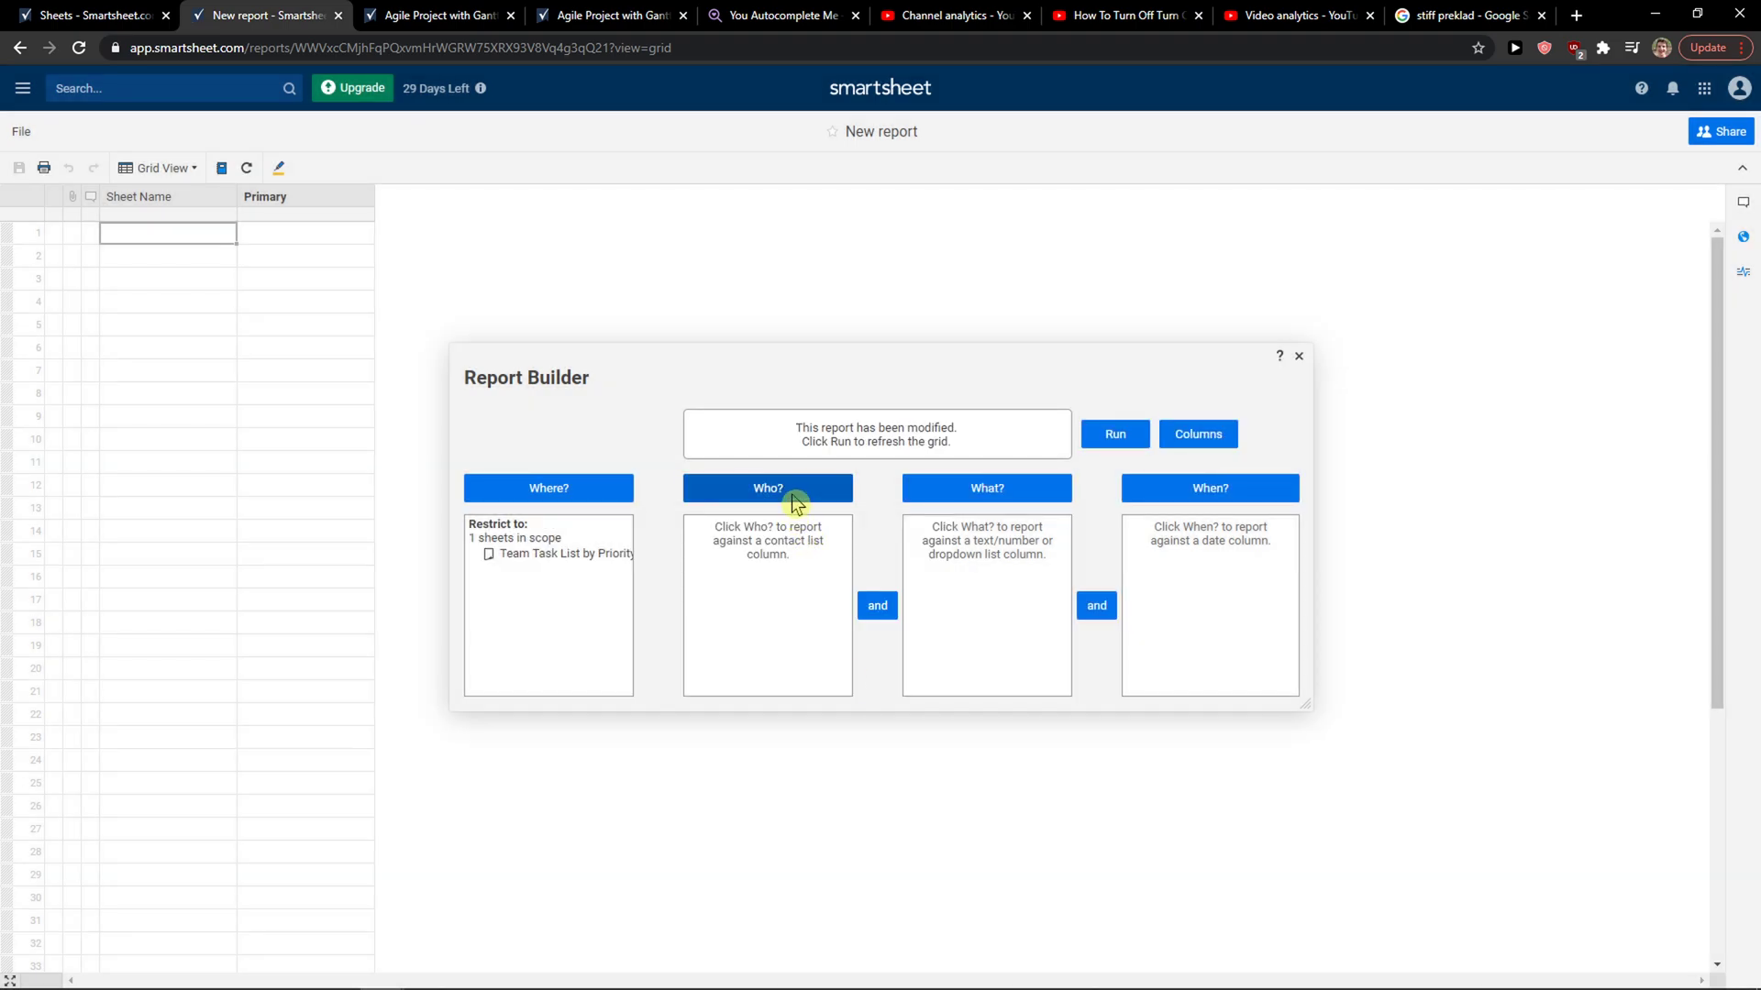
click(798, 493)
click(977, 628)
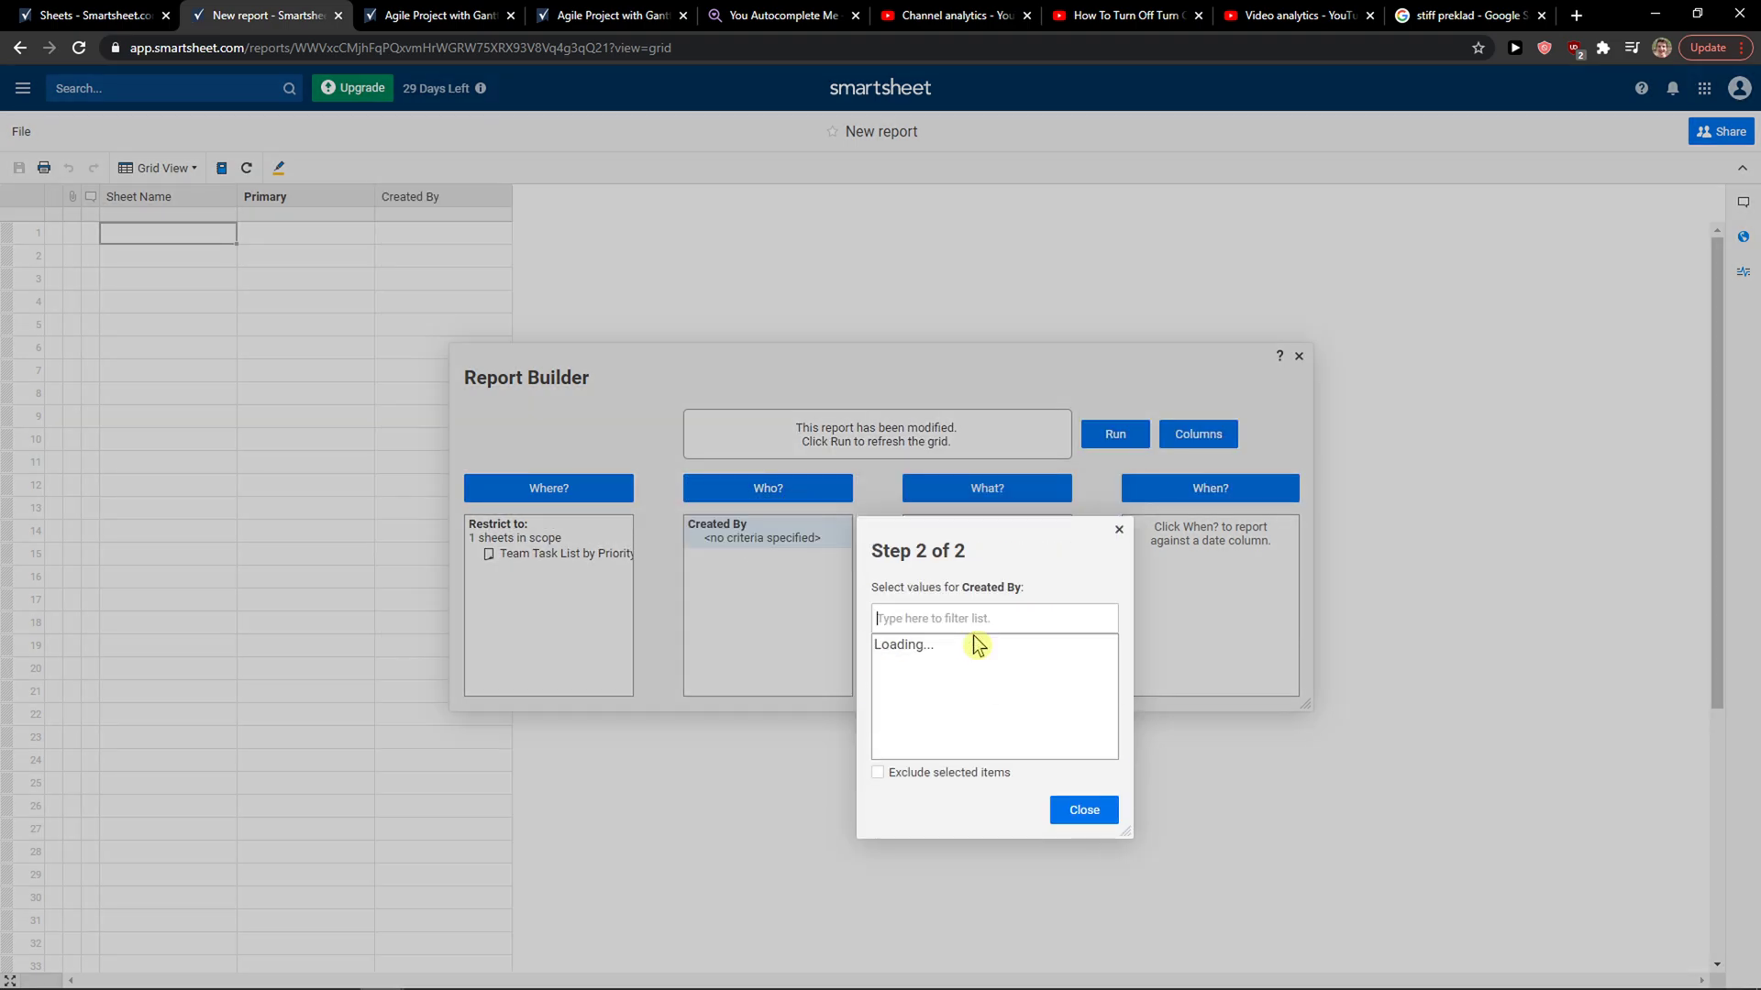
click(998, 697)
click(1085, 809)
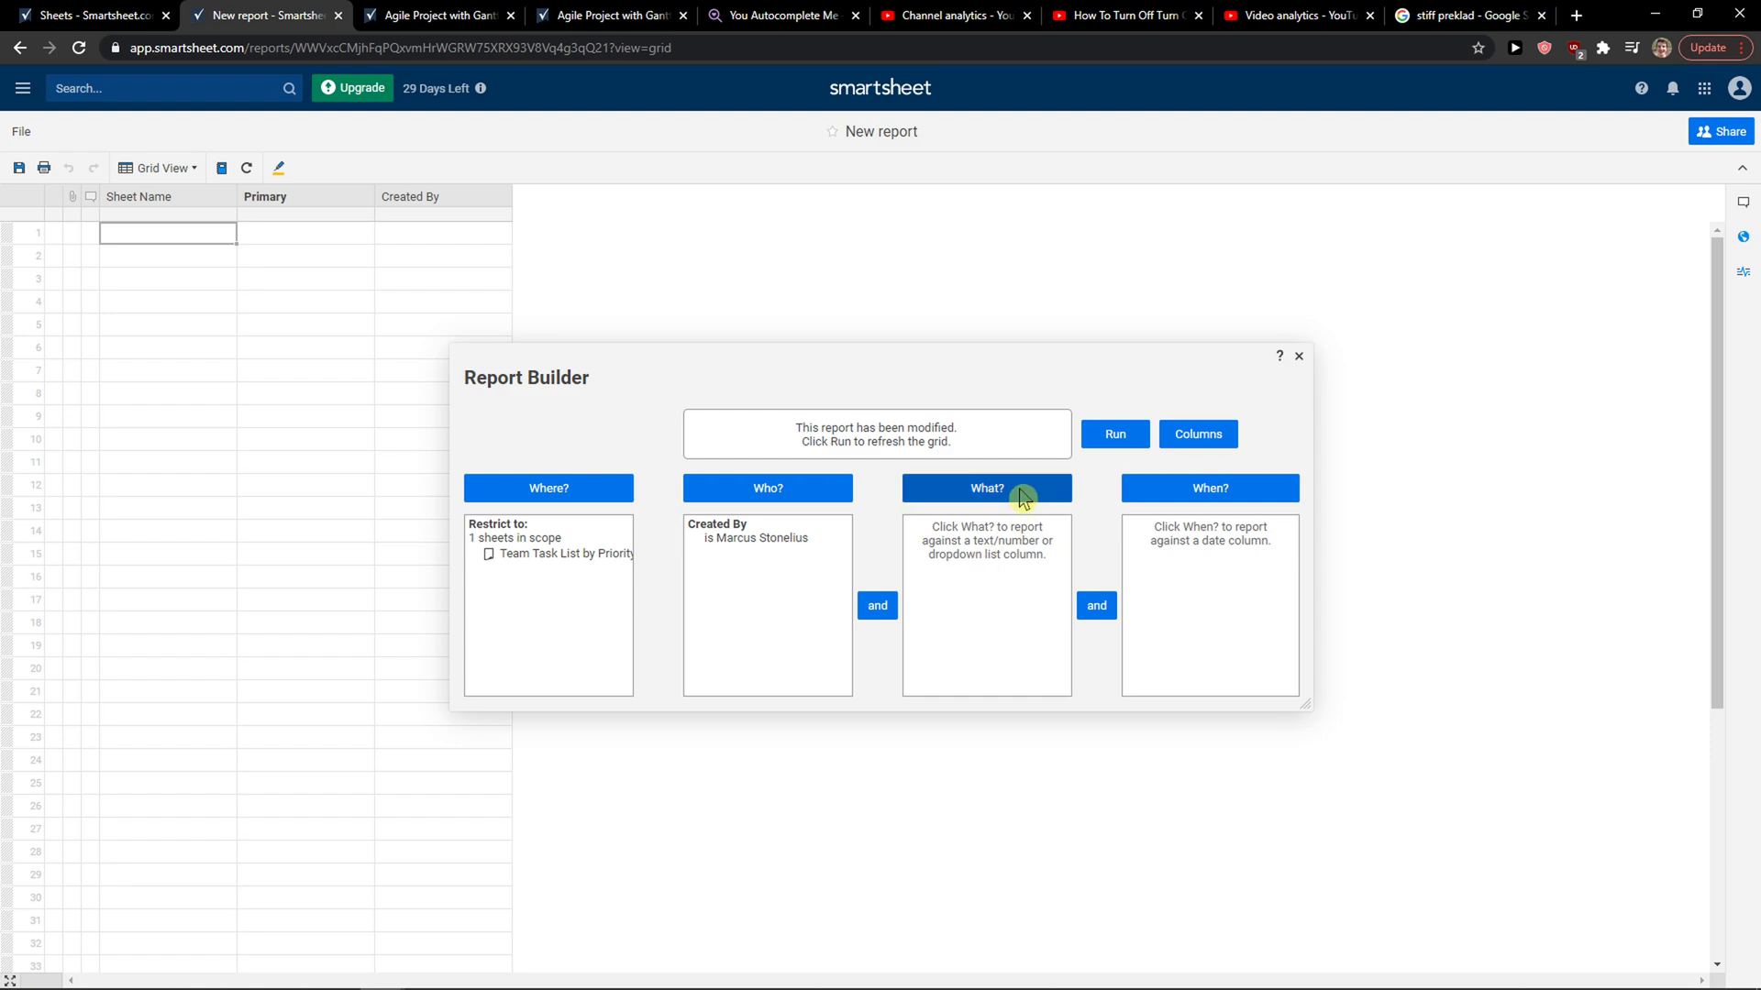
Add a Task 'contains' criterion with no value via the What? filter.
click(1018, 495)
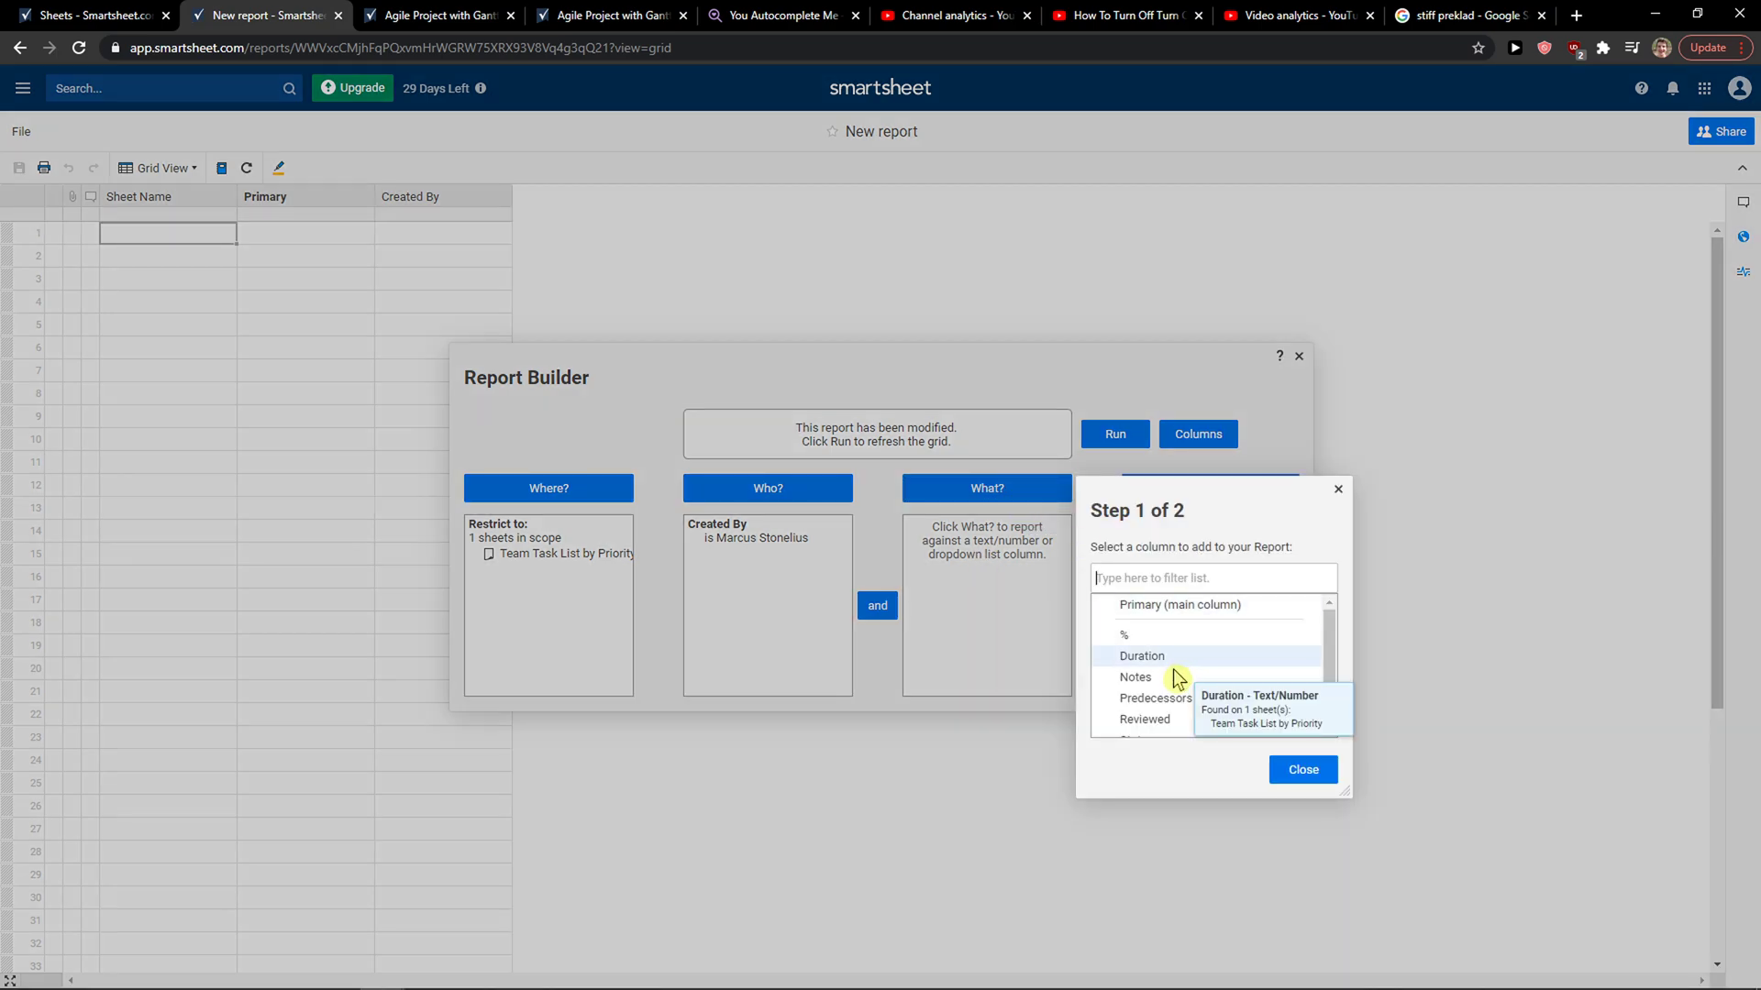
scroll(1176, 674, down, 2)
click(1163, 727)
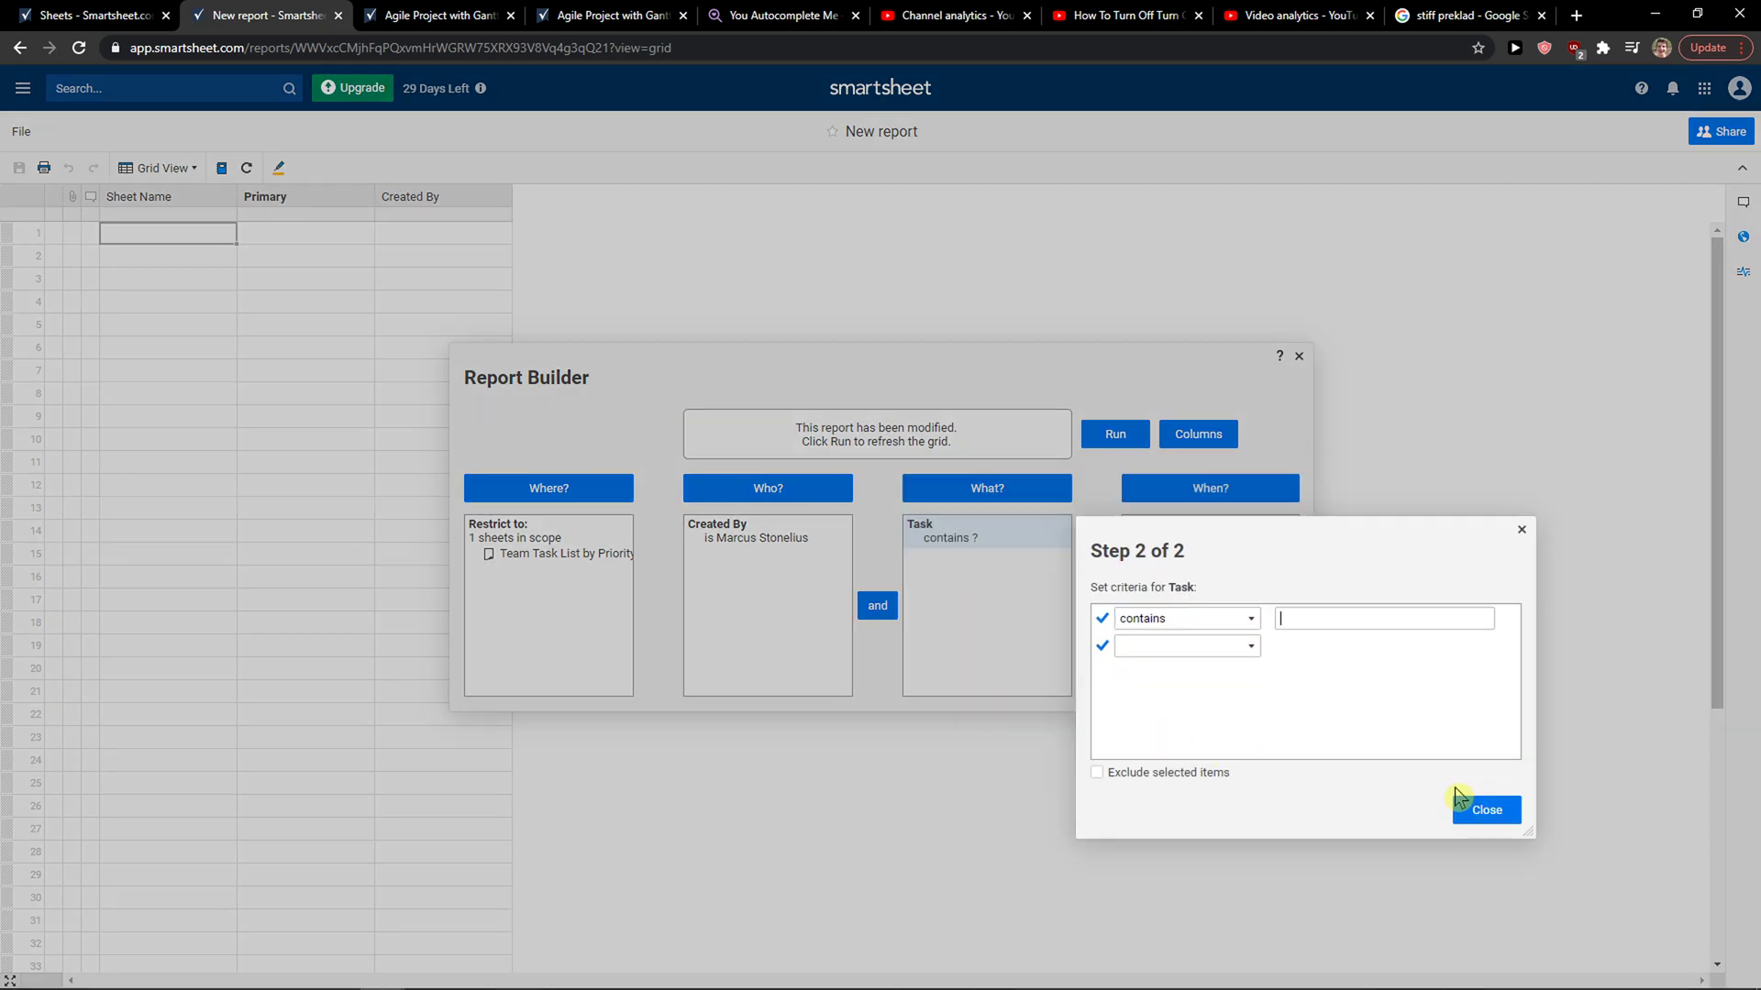
click(1499, 819)
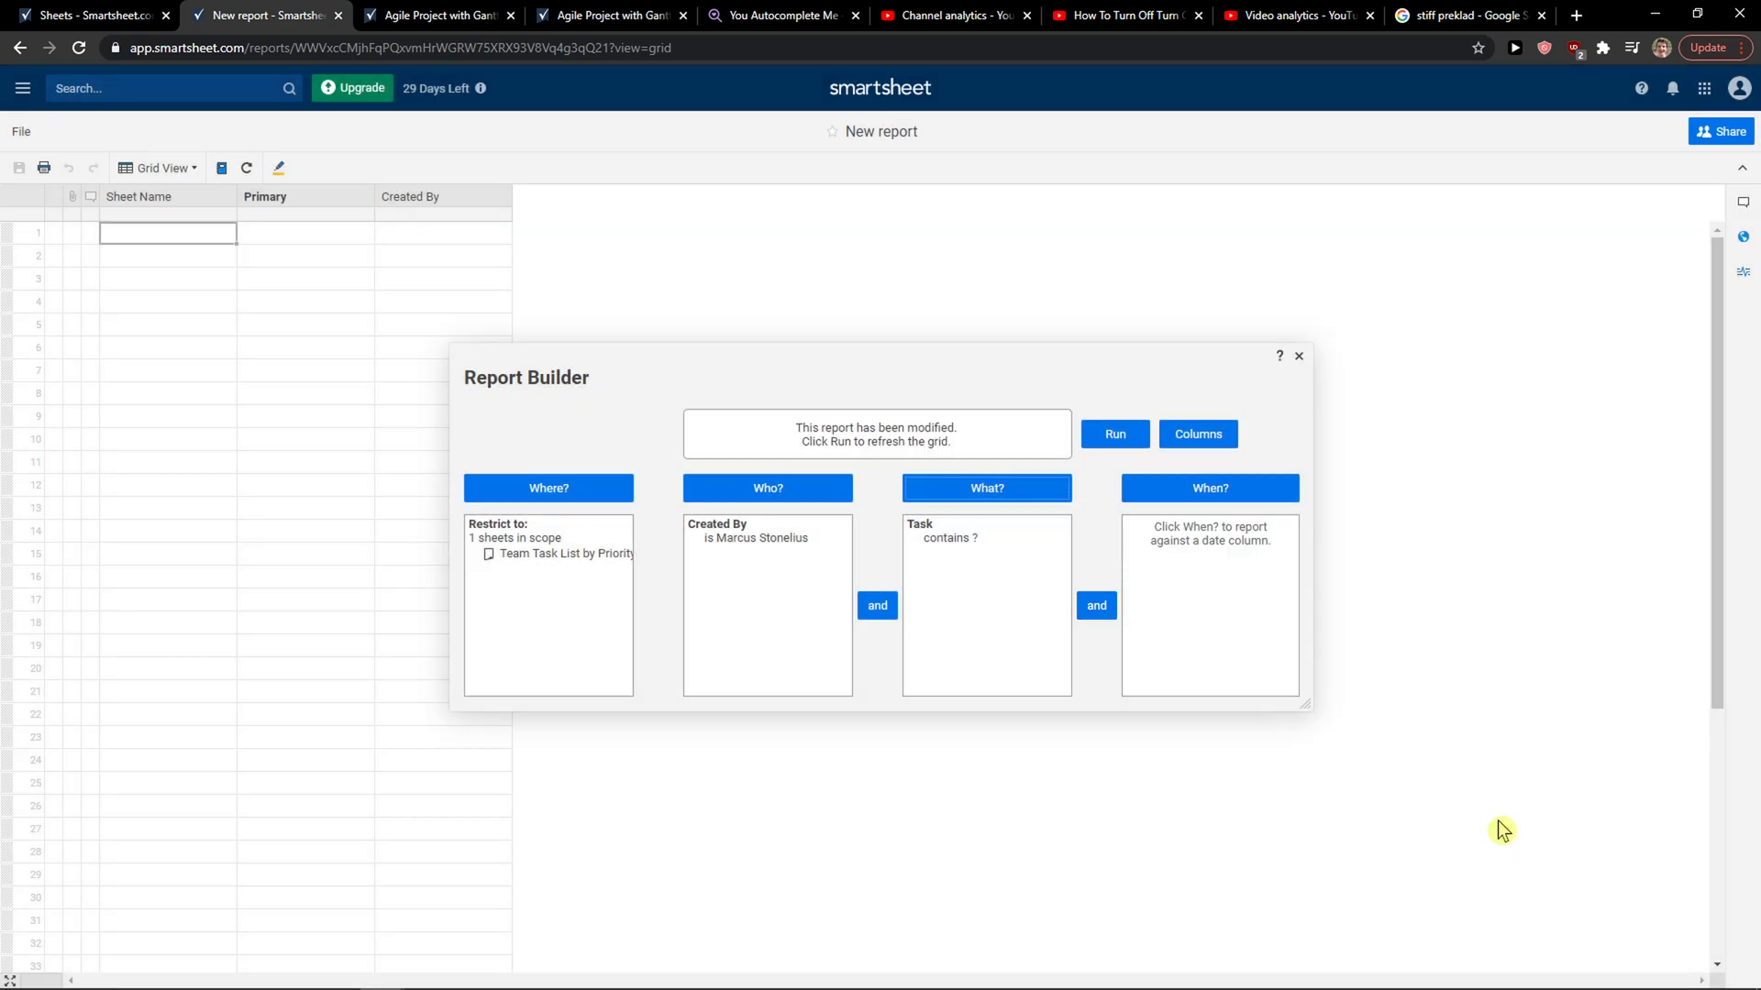
Add a Due 'is less than 10/27/20' criterion via the When? filter.
click(1208, 491)
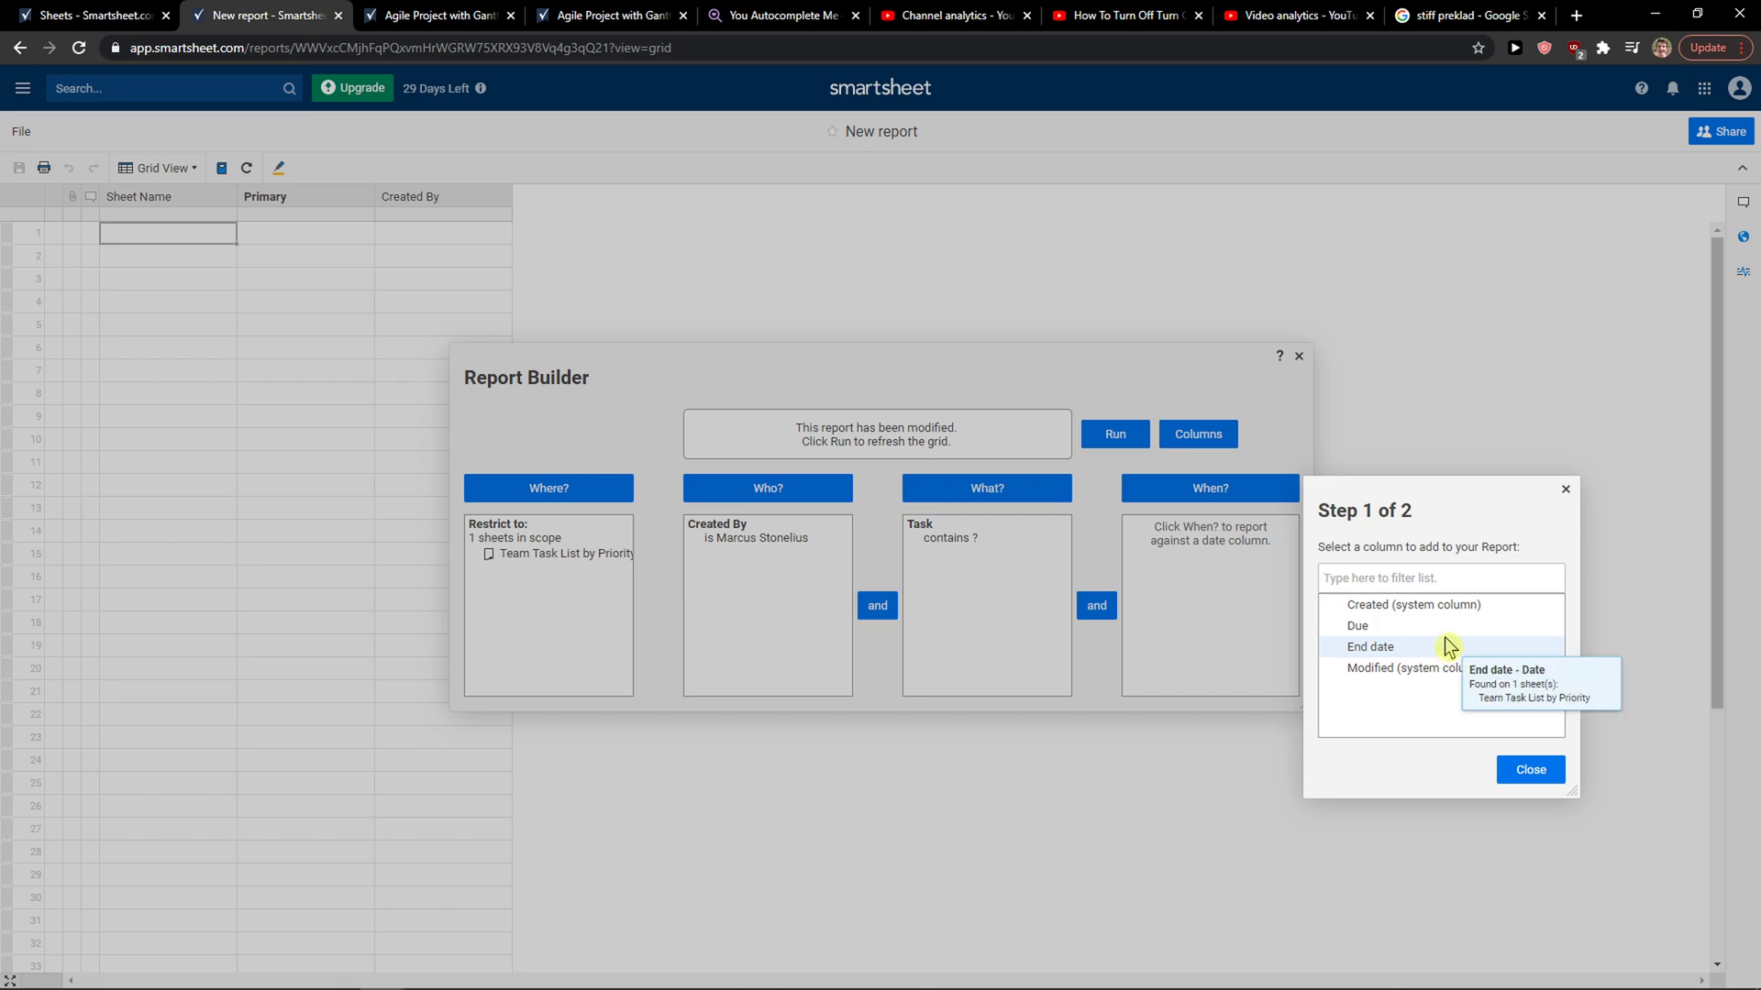
click(1447, 628)
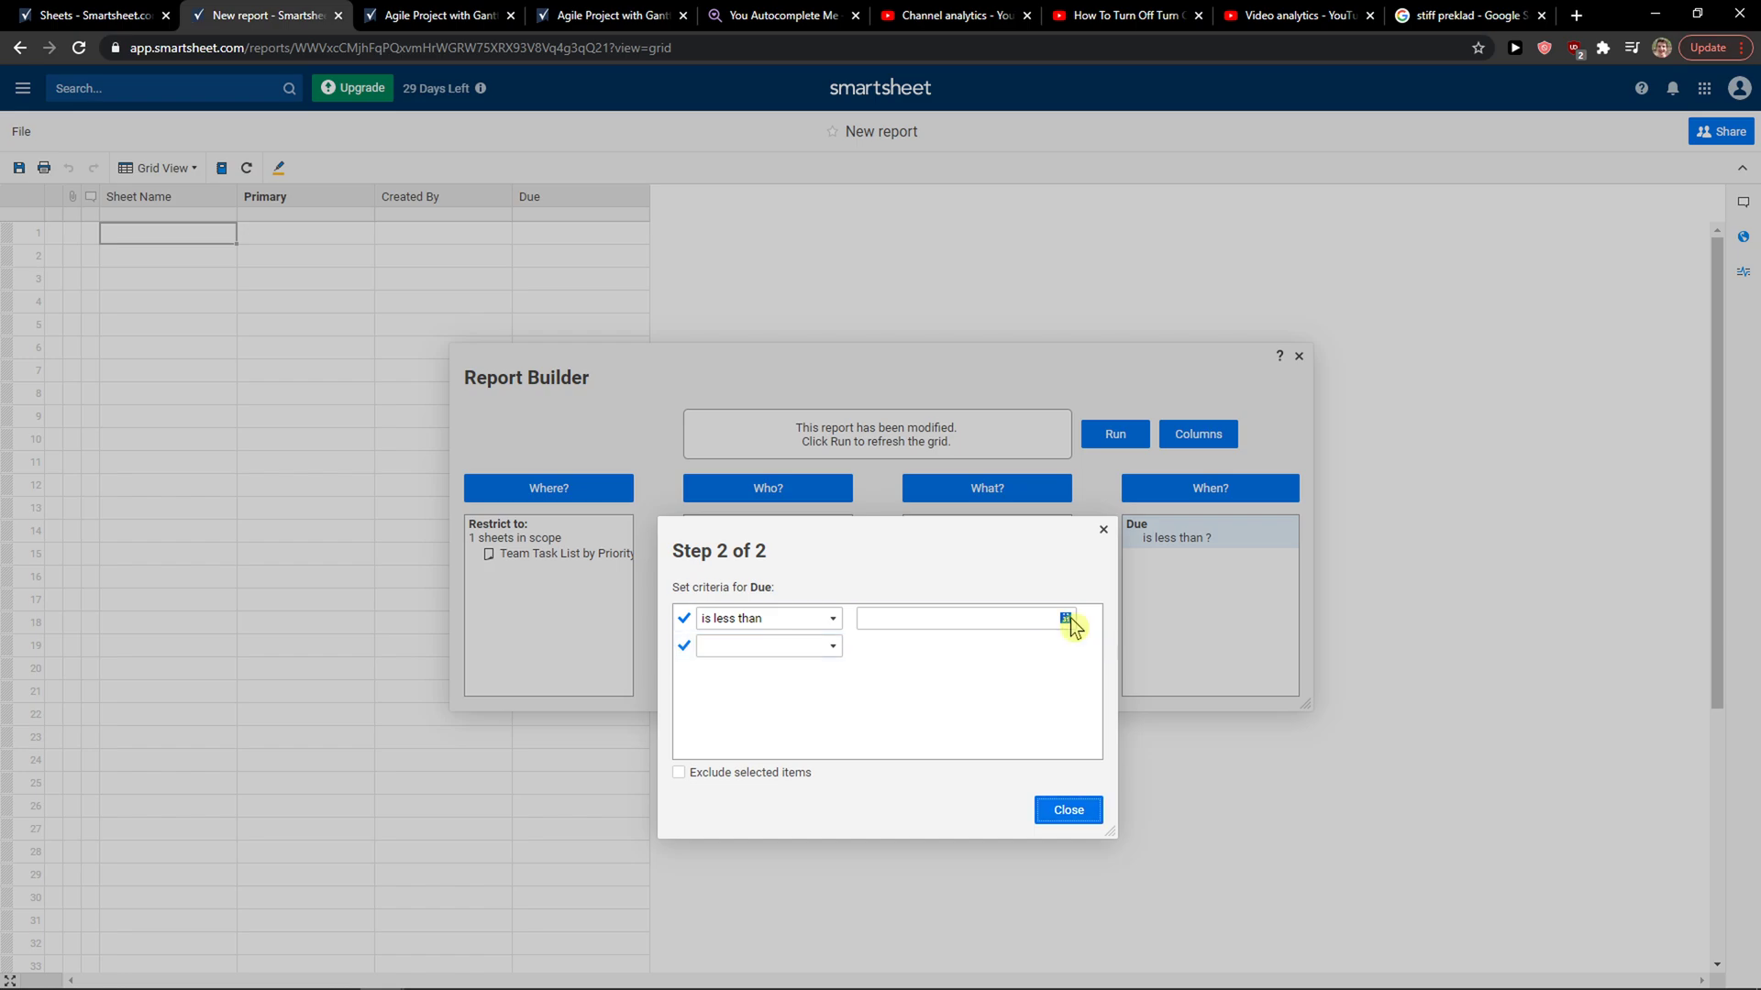
click(1066, 621)
click(1152, 754)
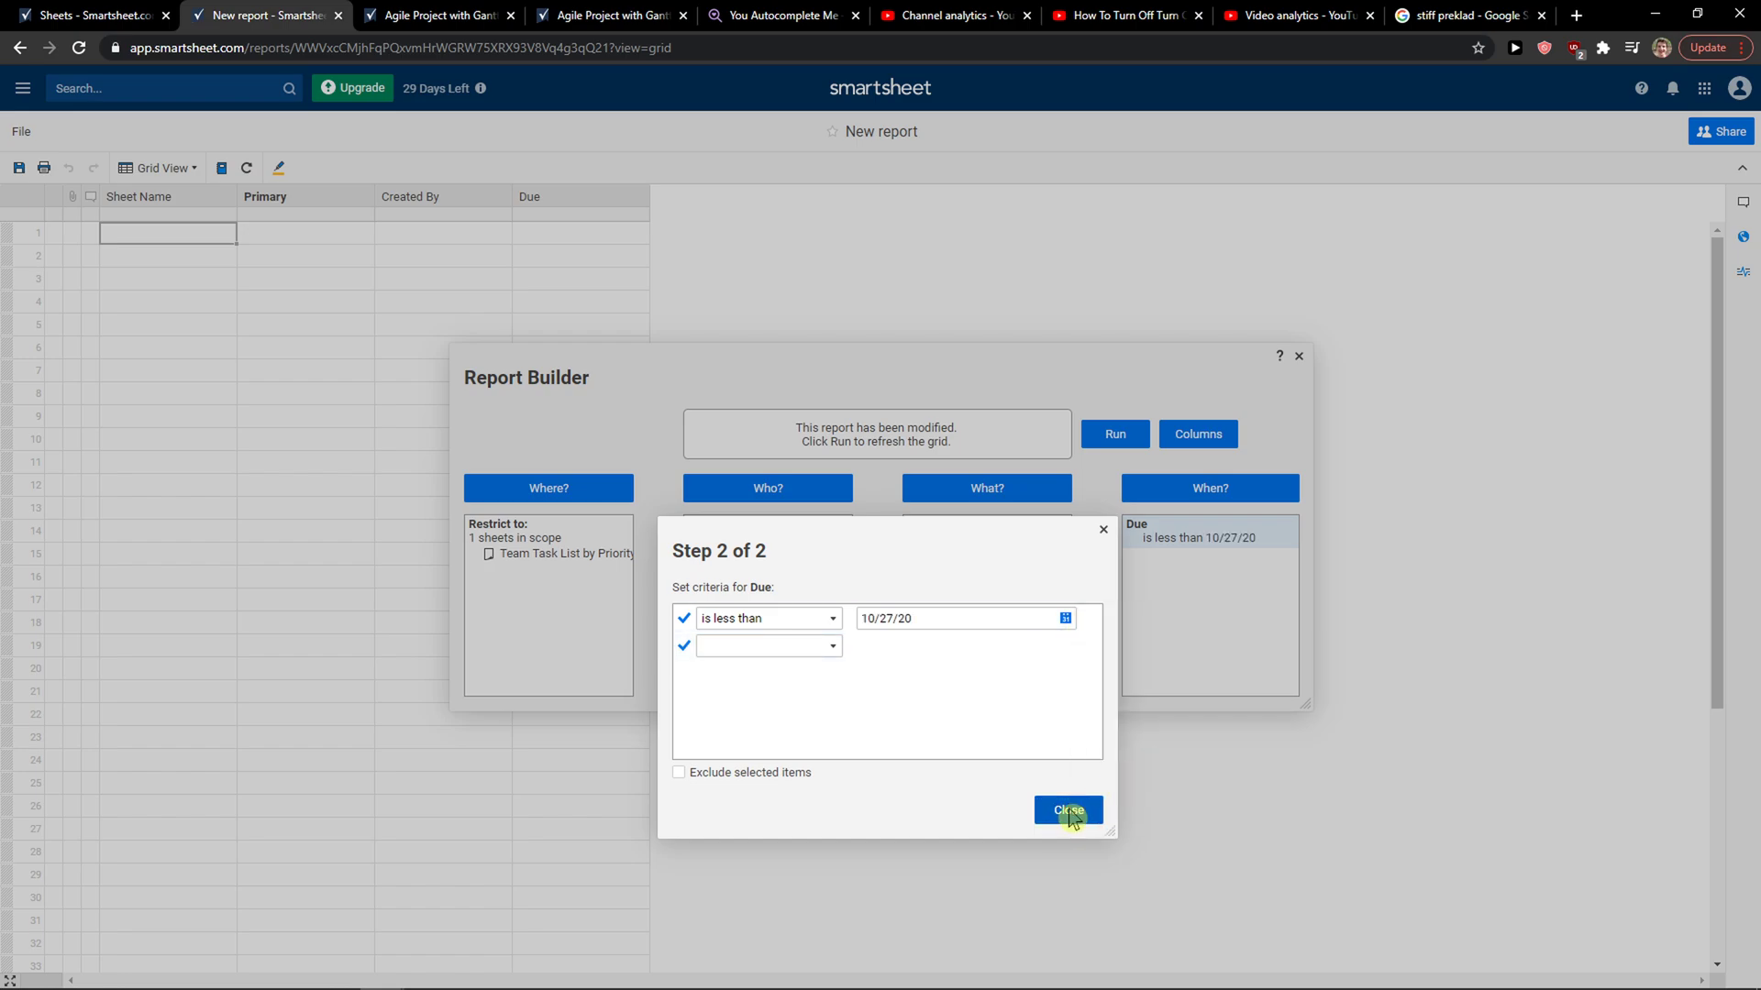
click(1066, 813)
Review the Task criterion and leave it unchanged.
click(1033, 541)
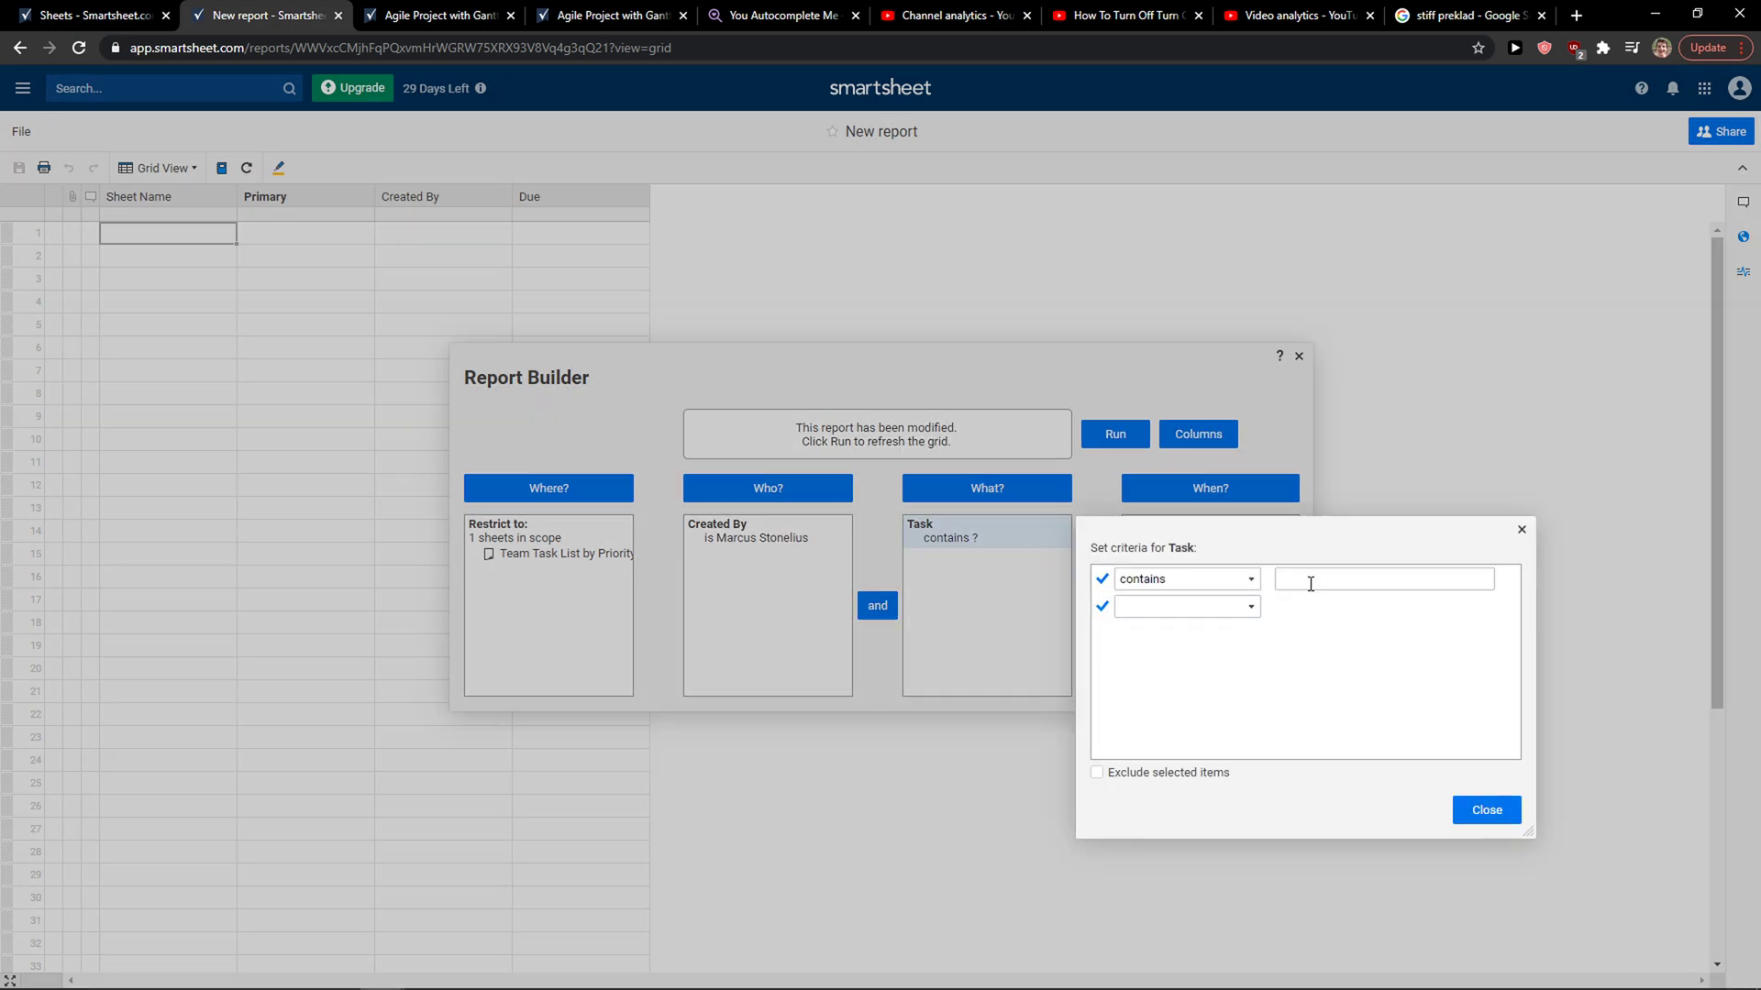
click(1485, 810)
Run the report to return 3 matching rows and review its included columns unchanged.
click(1117, 444)
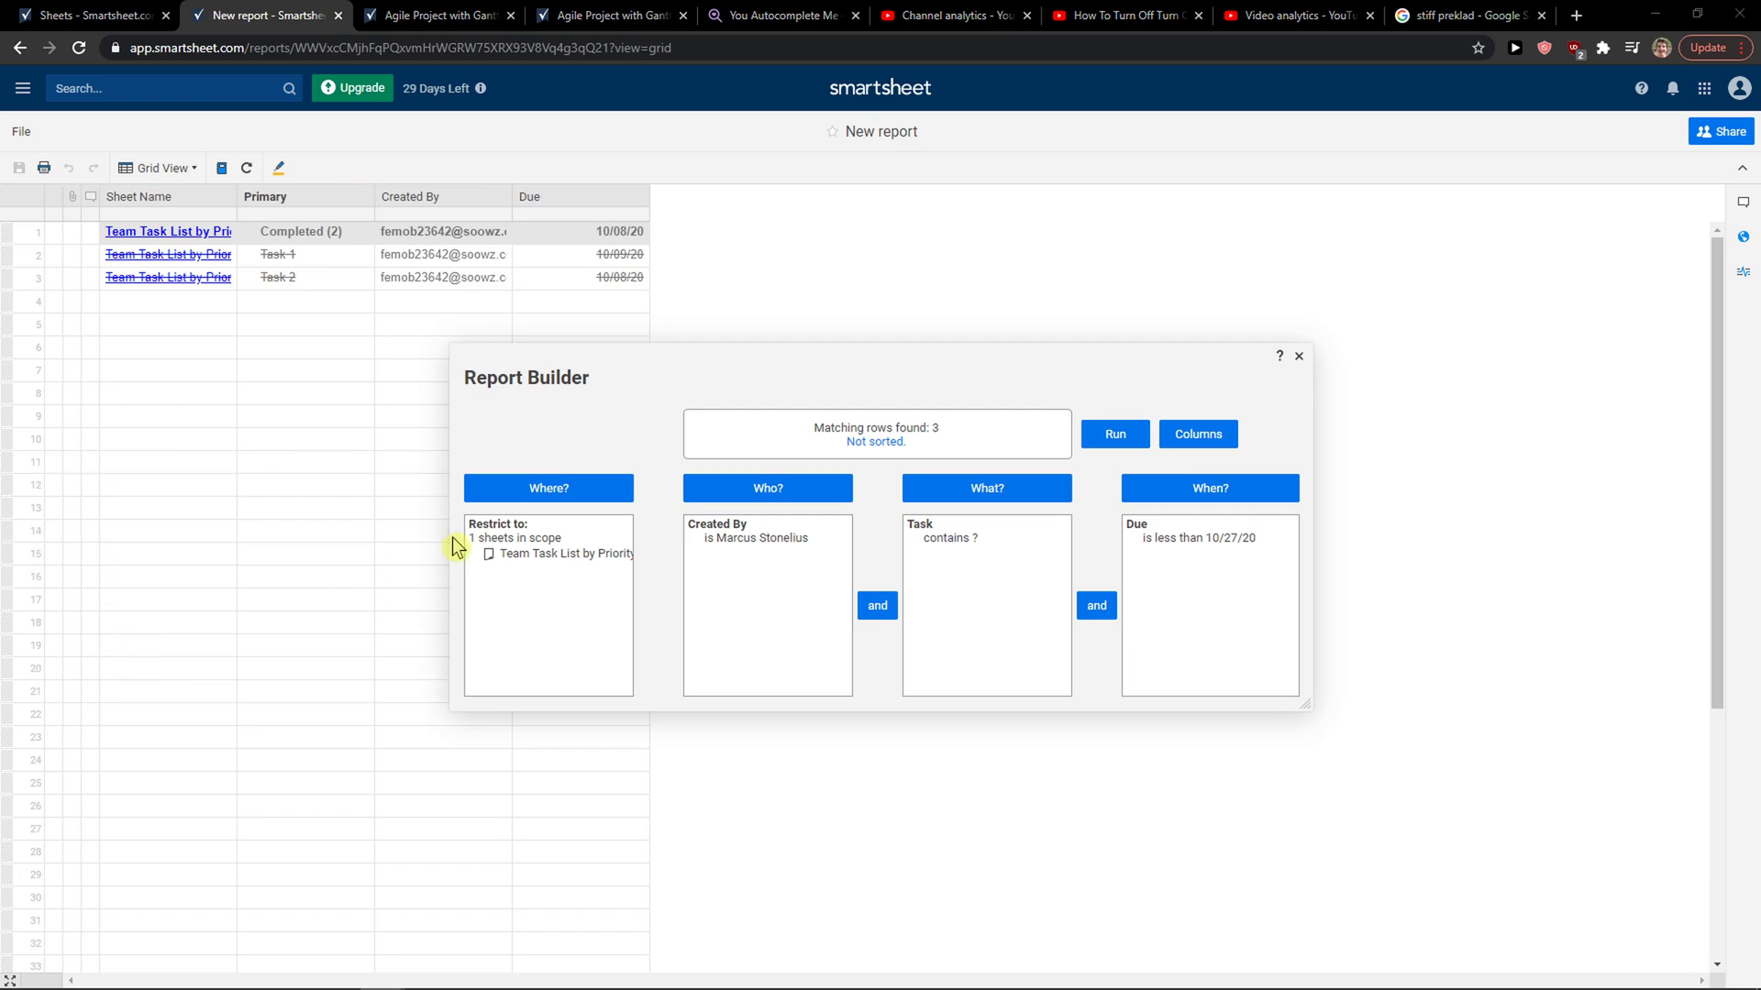
click(1171, 434)
scroll(987, 497, down, 3)
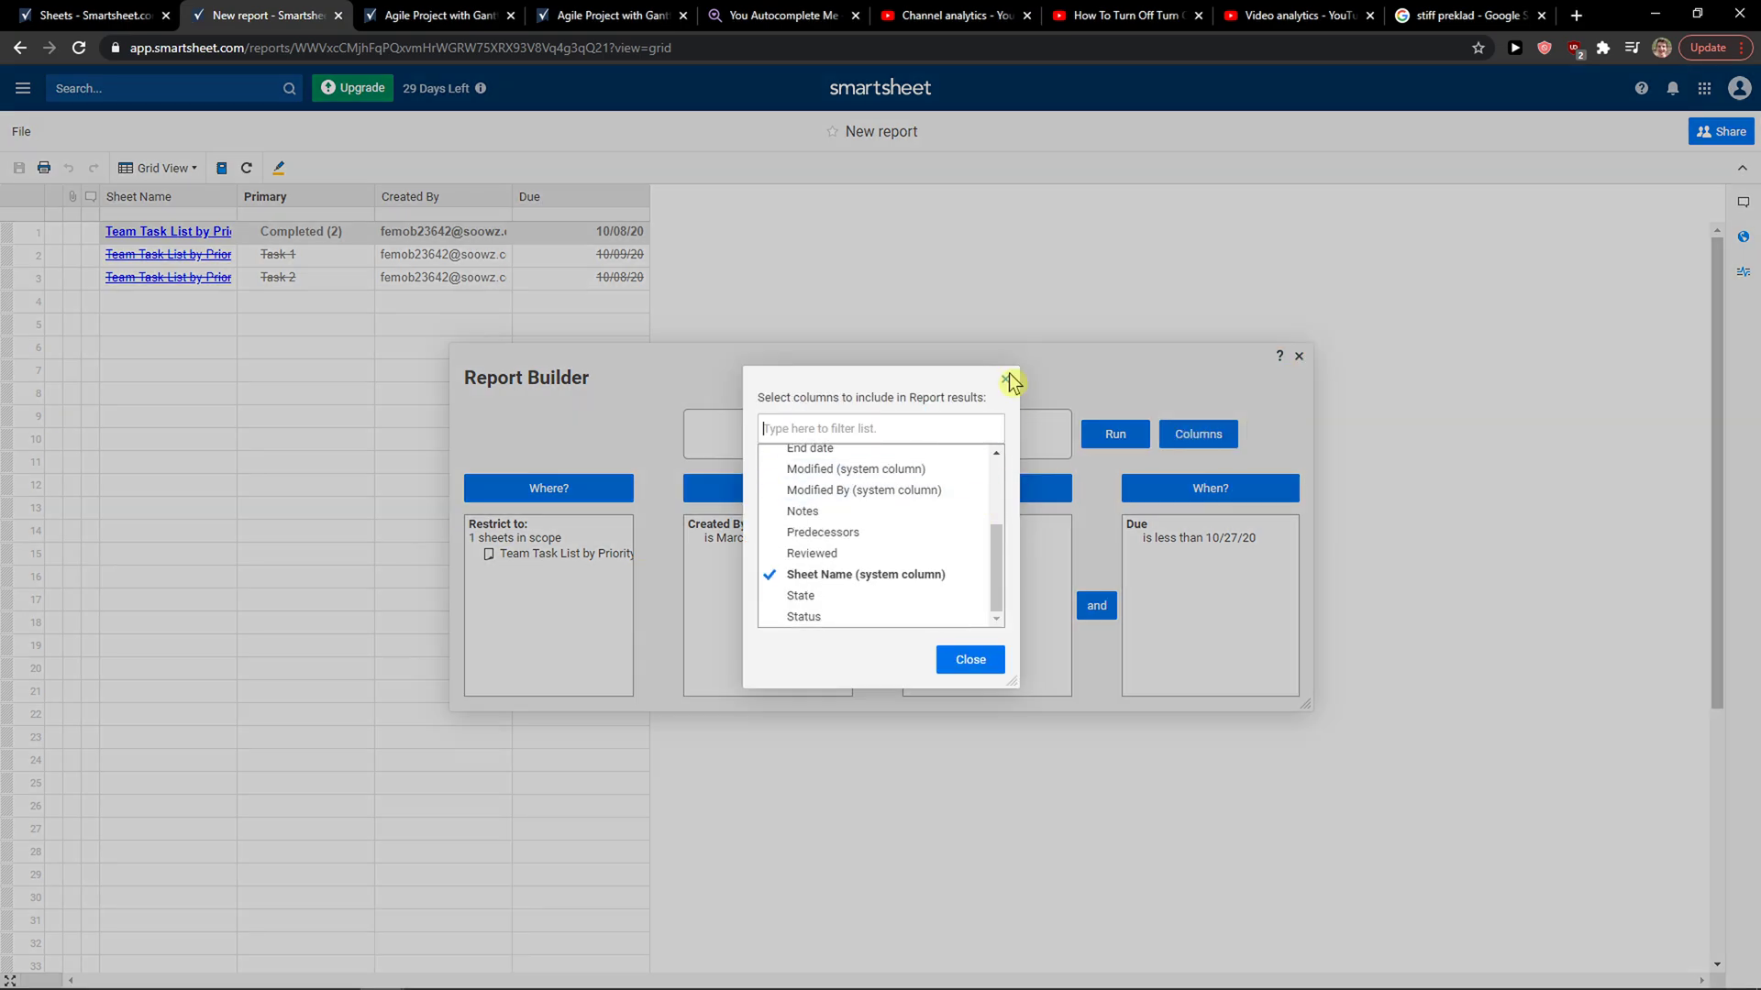
click(1004, 379)
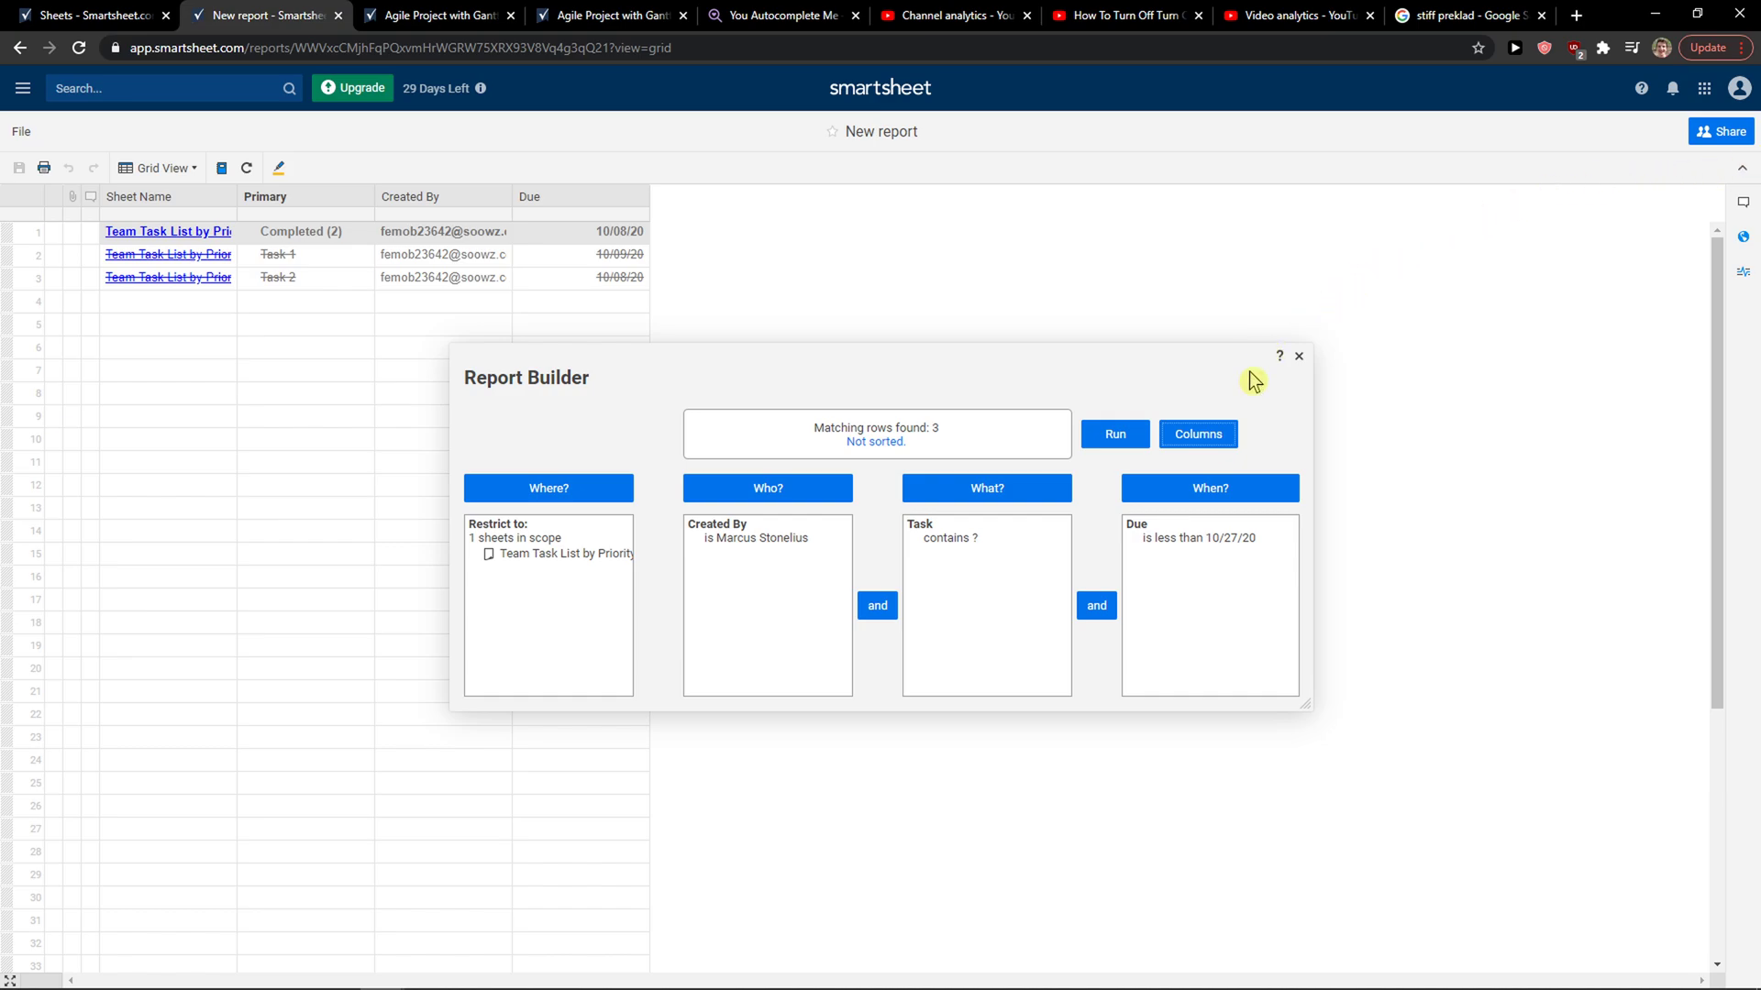